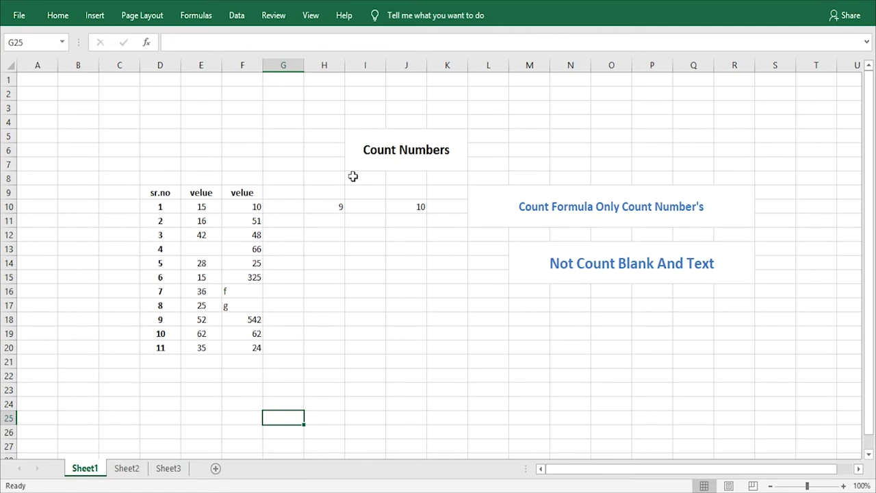
Step: Examine the Count Numbers title, the notes on what COUNT counts, the example result in H10 and the value columns
left_click(375, 157)
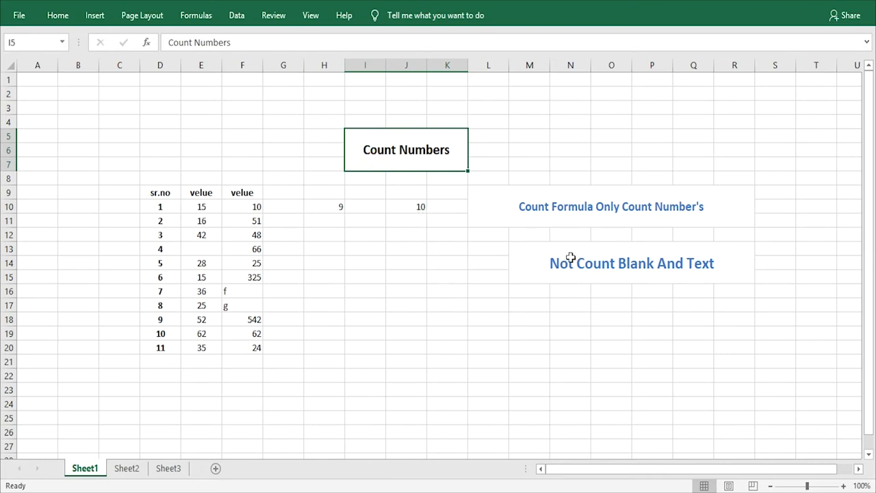
left_click(541, 206)
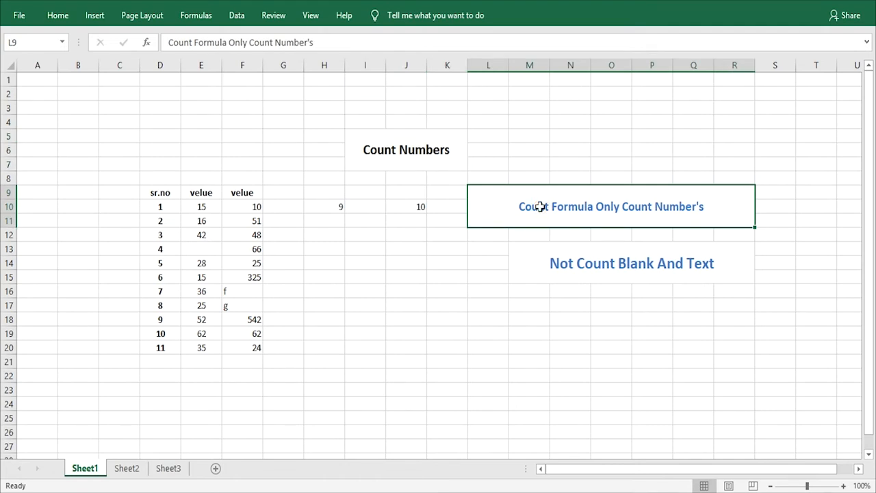
left_click(565, 263)
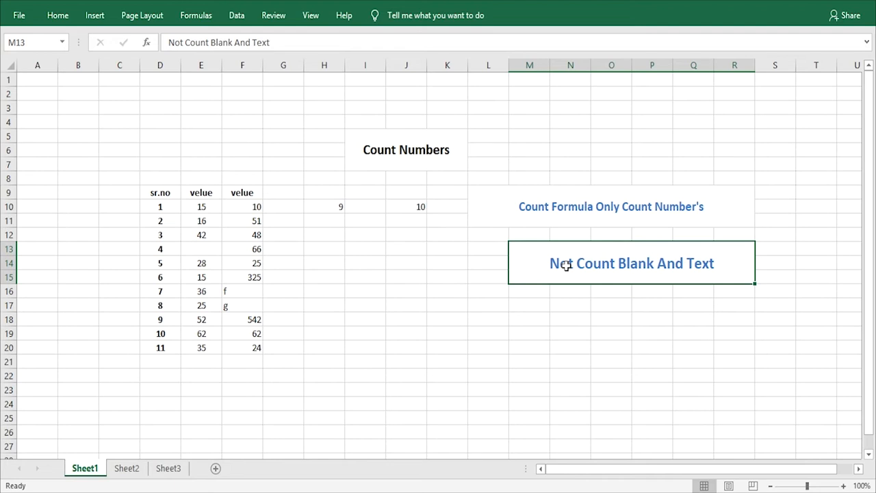
left_click(344, 268)
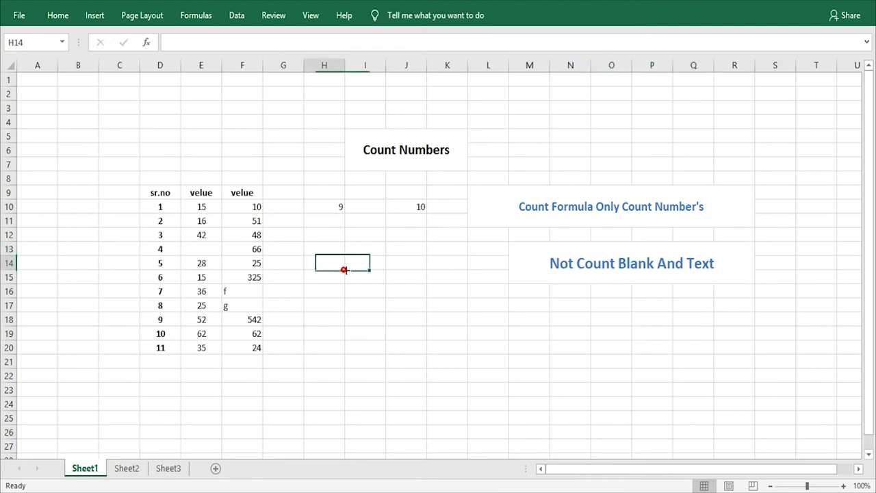
left_click(336, 206)
left_click(337, 220)
left_click(321, 250)
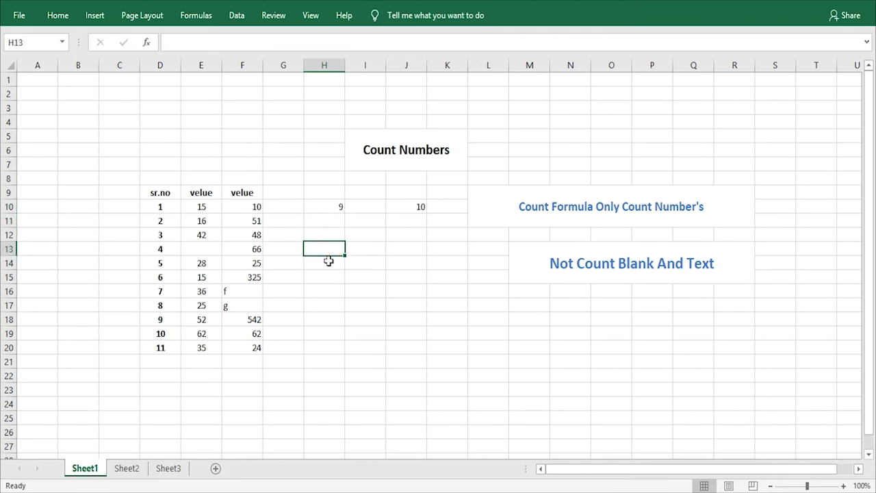
left_click(199, 205)
left_click(246, 194)
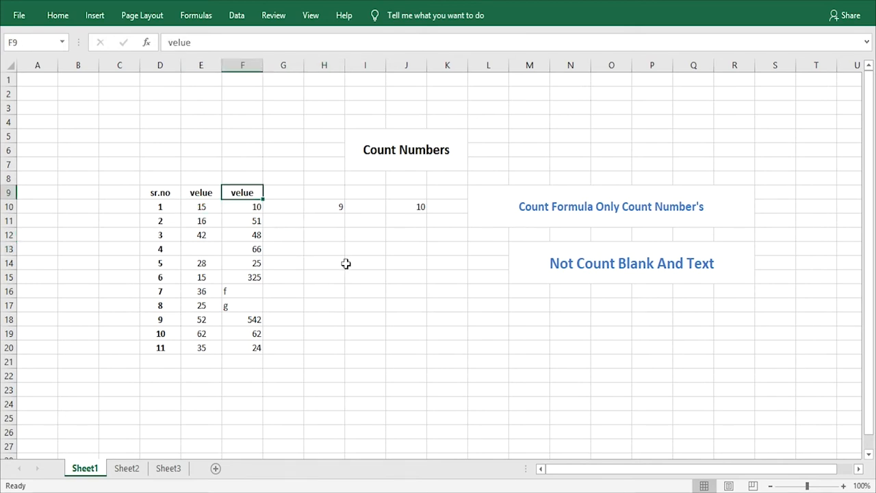
Step: Enter =COUNT(E10:E20) in H13 and check it against the source range and its blank cell E13
left_click(340, 247)
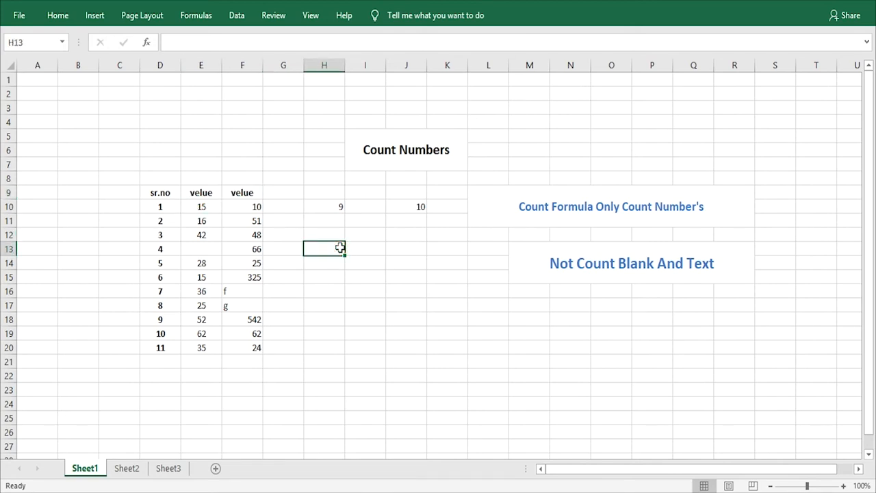
type("=")
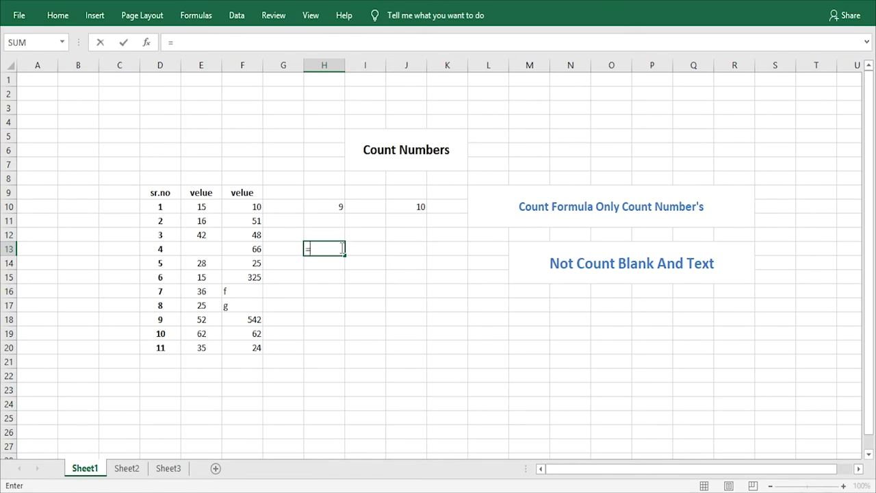
type("count")
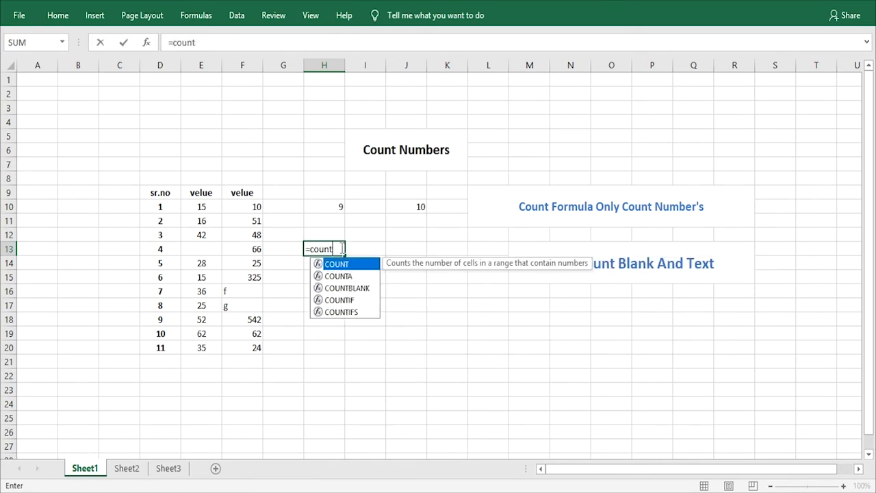
key("Tab")
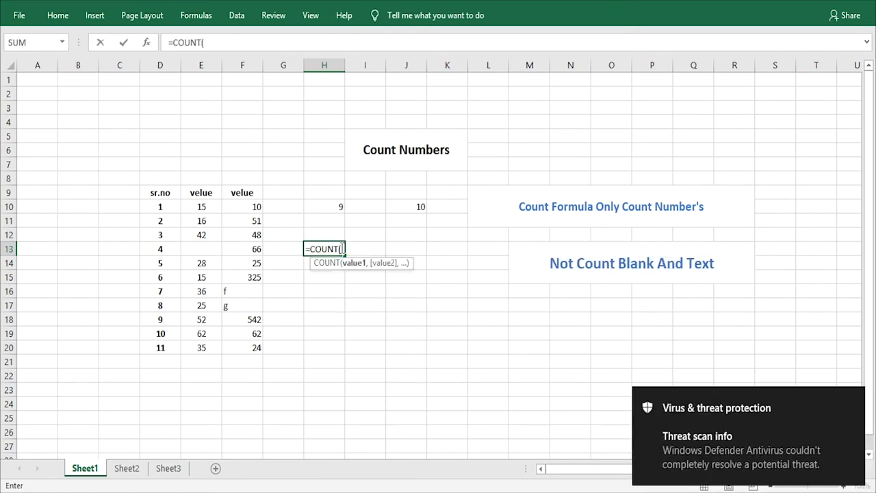
left_click_drag(198, 203, 209, 346)
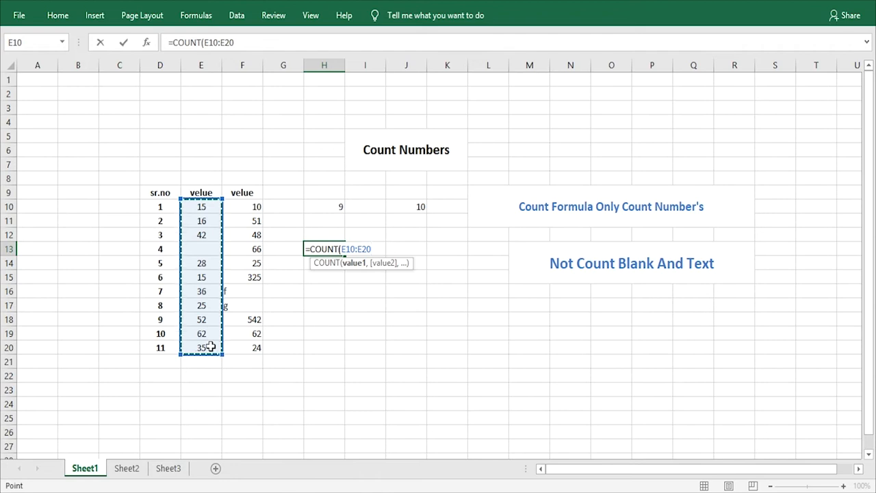
key("Return")
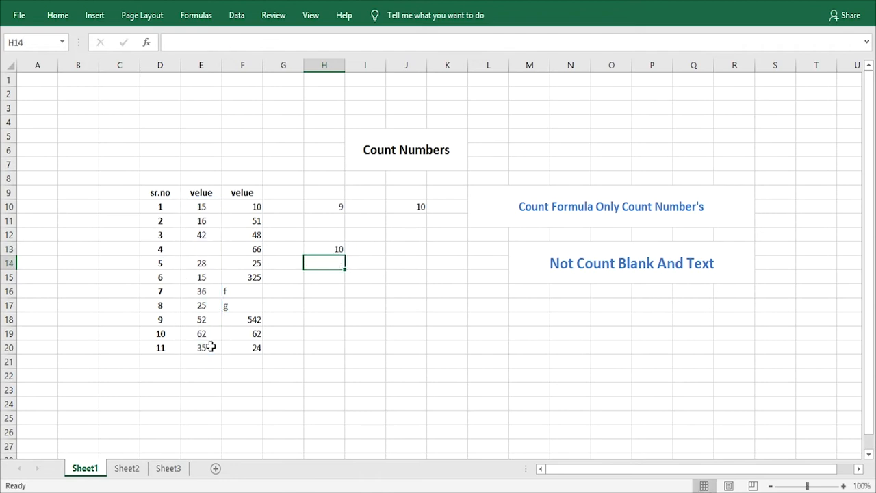
left_click(338, 249)
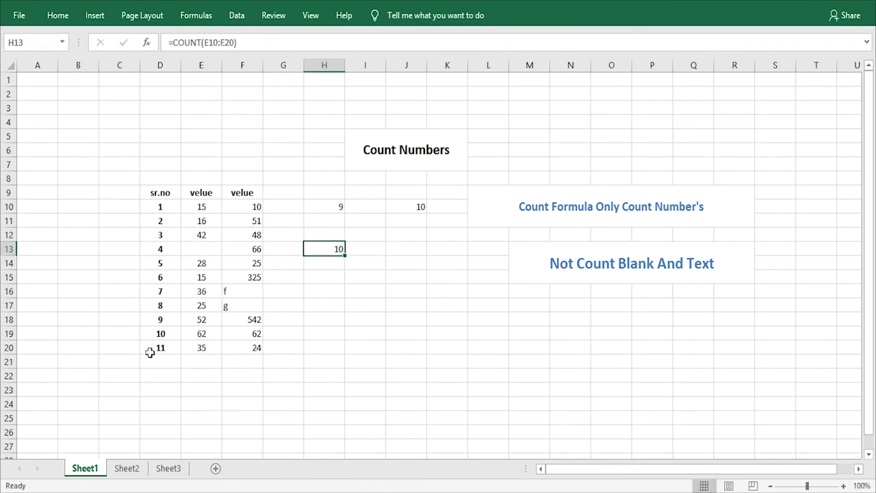
left_click(191, 204)
left_click_drag(196, 219, 204, 345)
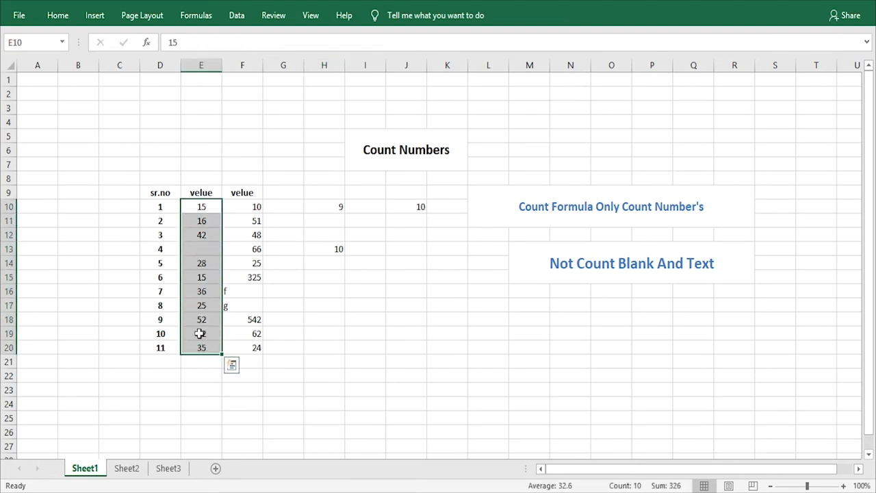
left_click(204, 373)
left_click(203, 249)
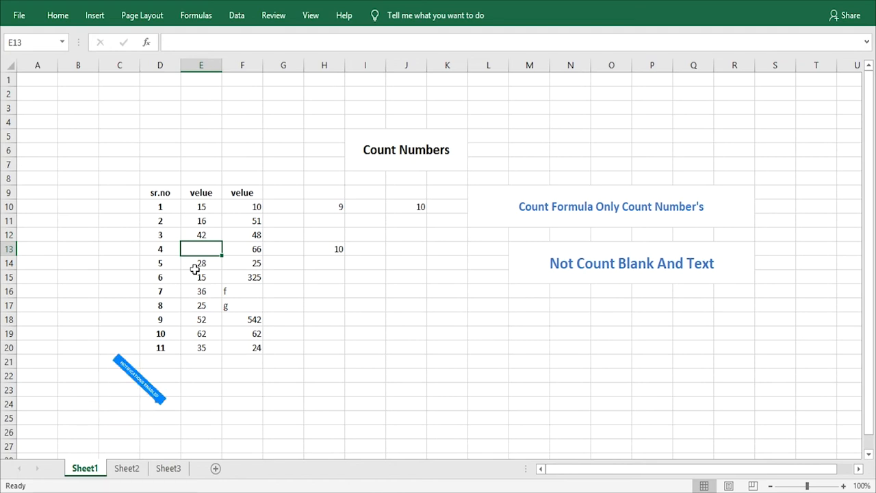
Step: Count the numbers in the second value column by entering =COUNT(F10:F20) in J13
left_click(422, 245)
type("=")
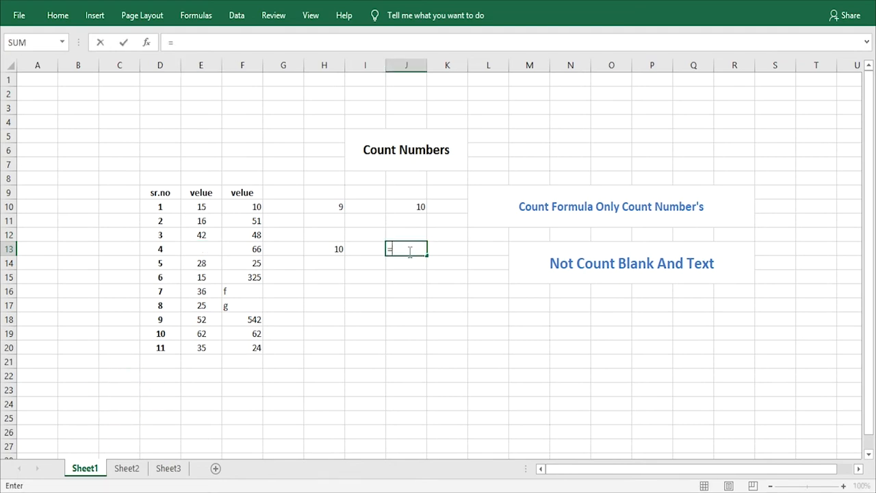
type("cou")
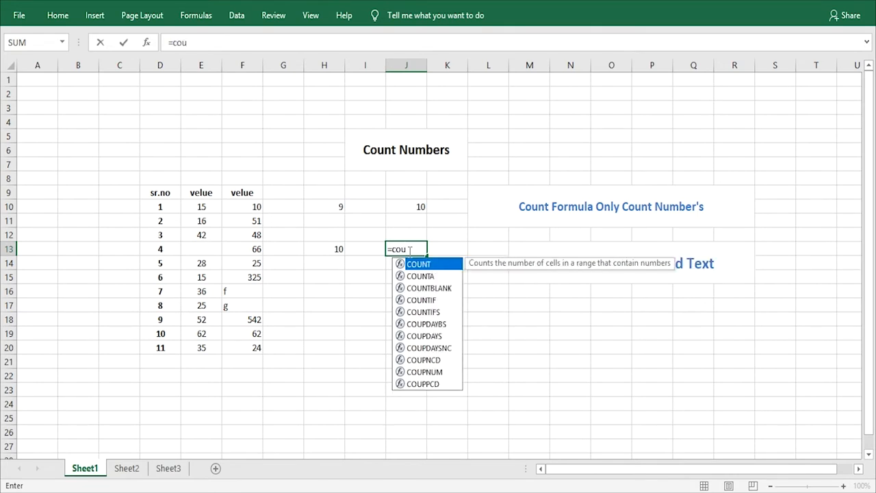
key("Tab")
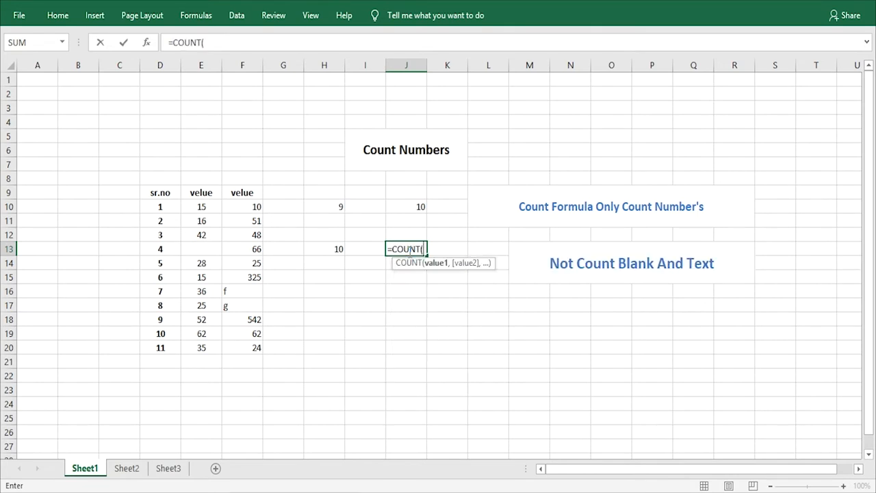
left_click(235, 205)
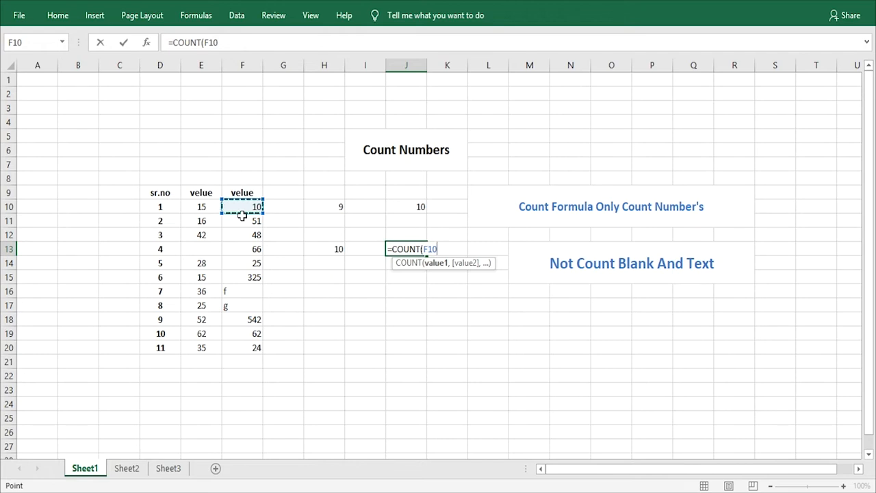
key("ctrl+shift+Down")
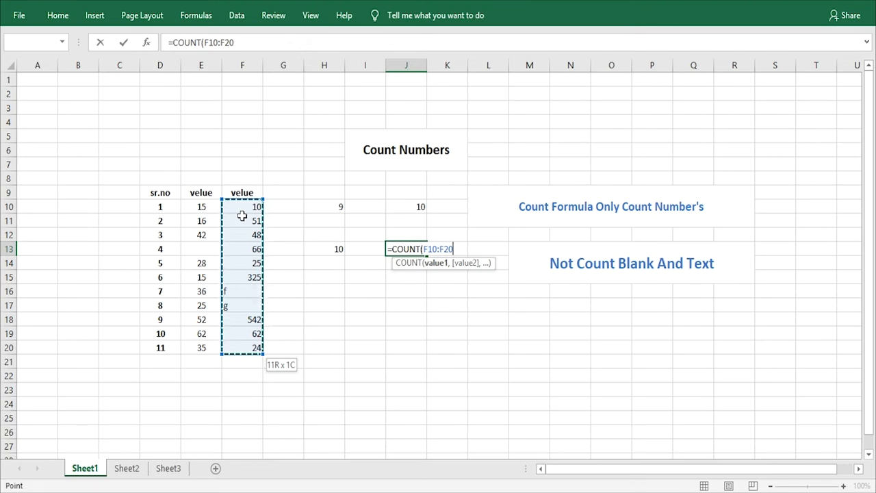
key("Return")
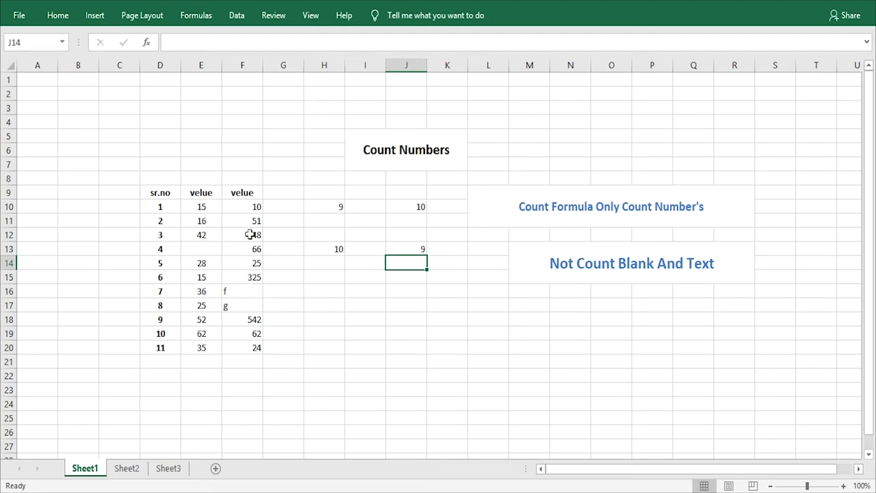
Step: Review the COUNT formula in J13 against the numeric cells in column F and the text entries in F16 and F17
left_click(415, 250)
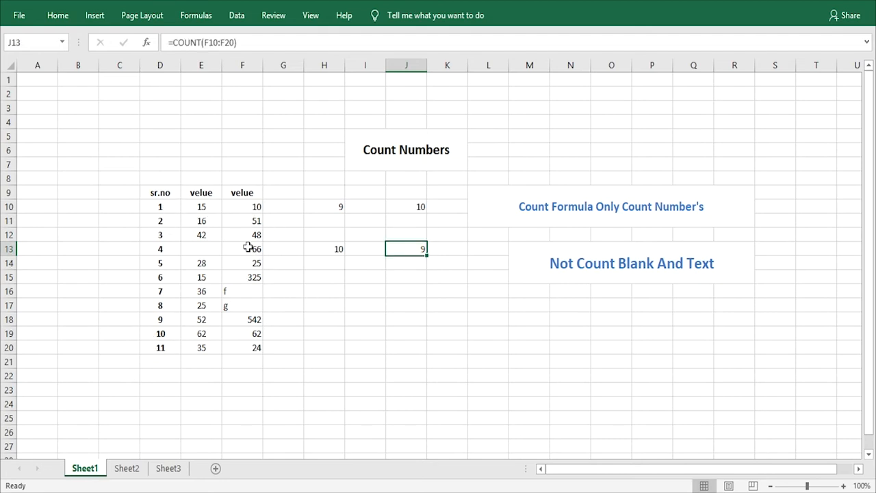
left_click(248, 207)
left_click(251, 222)
left_click(391, 250)
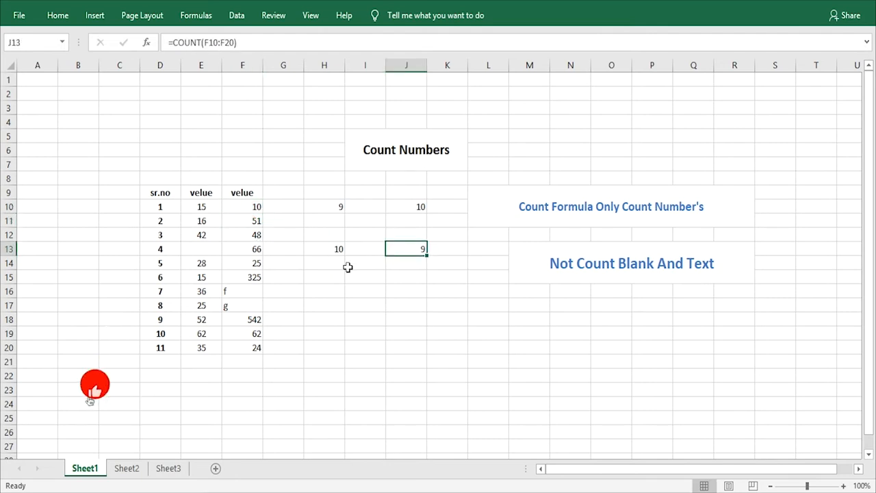
left_click(240, 293)
left_click(236, 307)
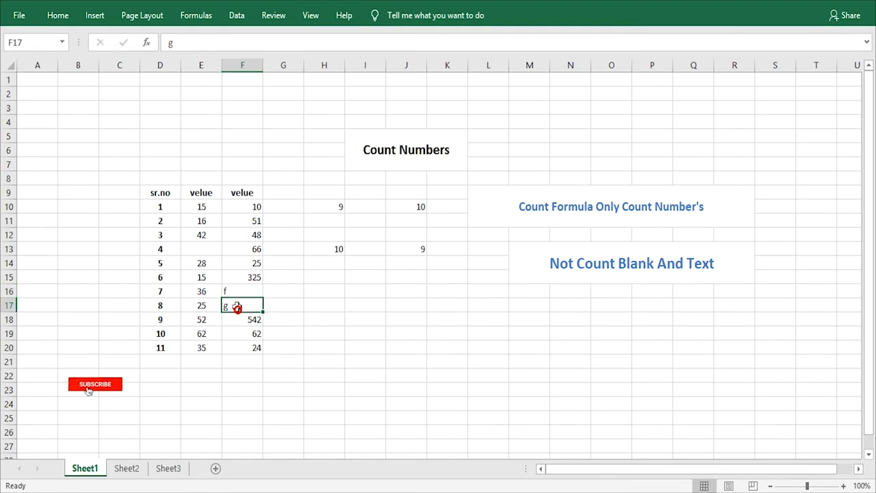
left_click(239, 293)
left_click(237, 308)
left_click(240, 292)
left_click(240, 307)
left_click(240, 291)
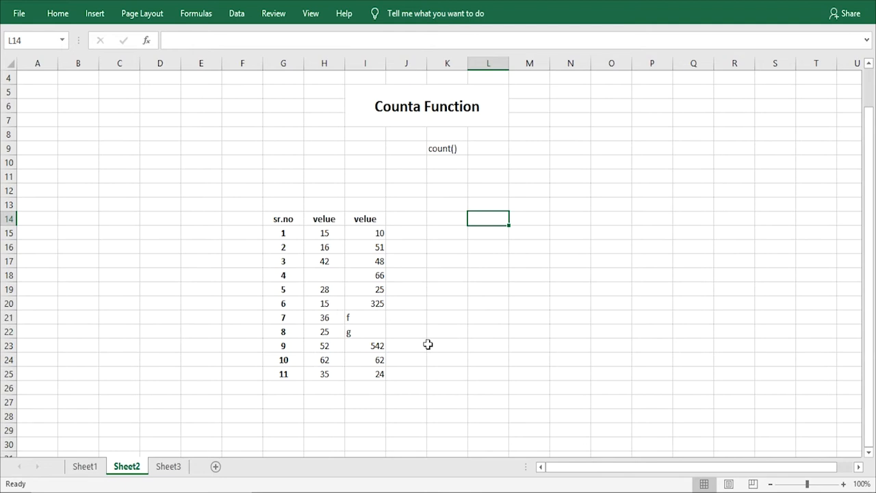
Step: Enter =COUNTA(H15:H25) in L14 of Sheet2 and check it against the source range and its blank cell H18
type("=")
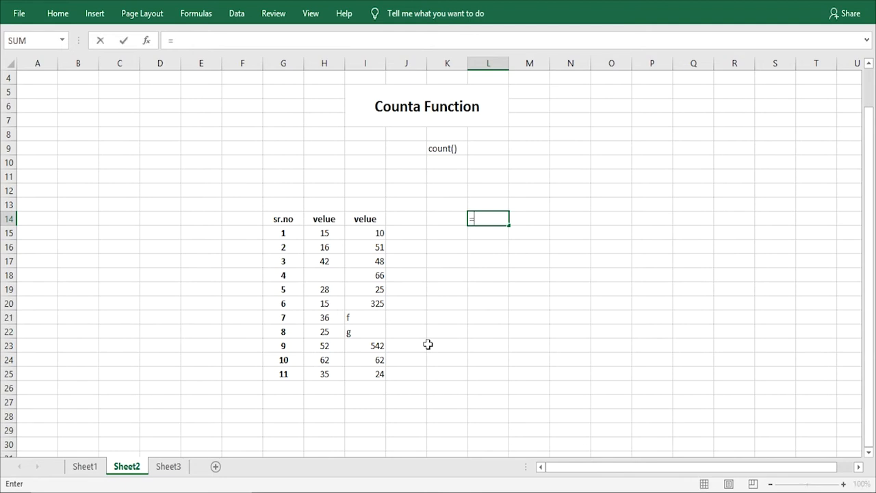
type("count")
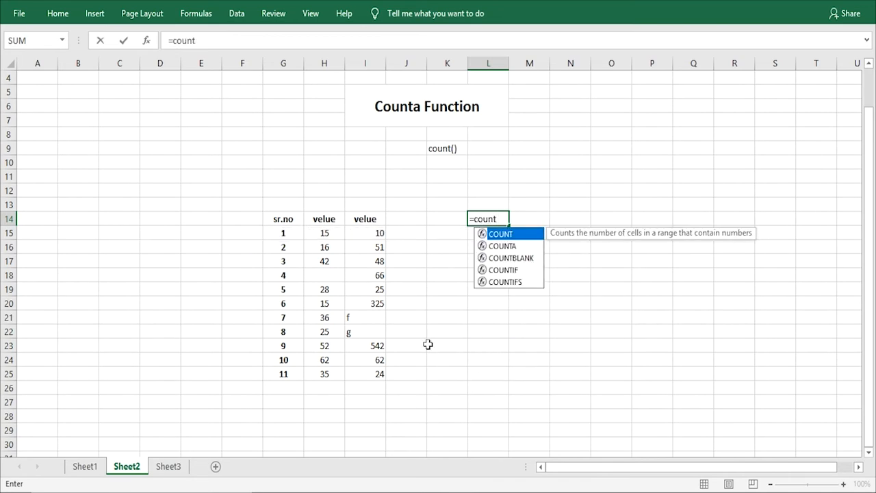
type("a")
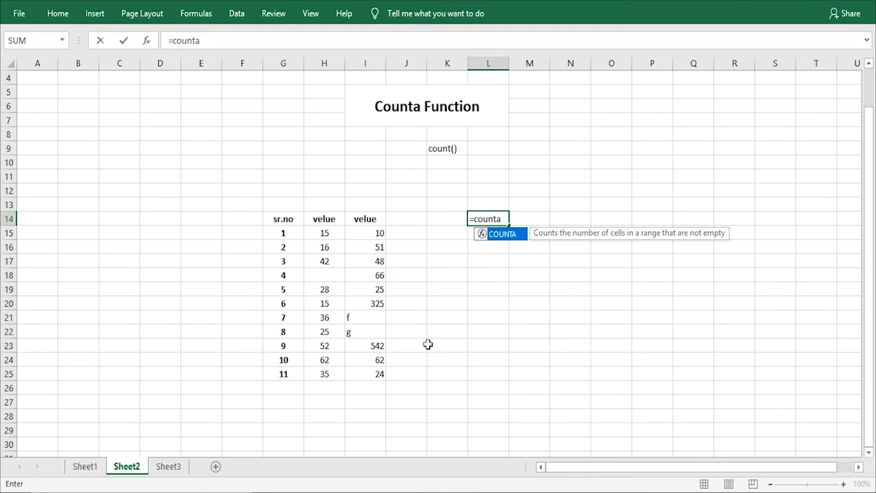
key("Tab")
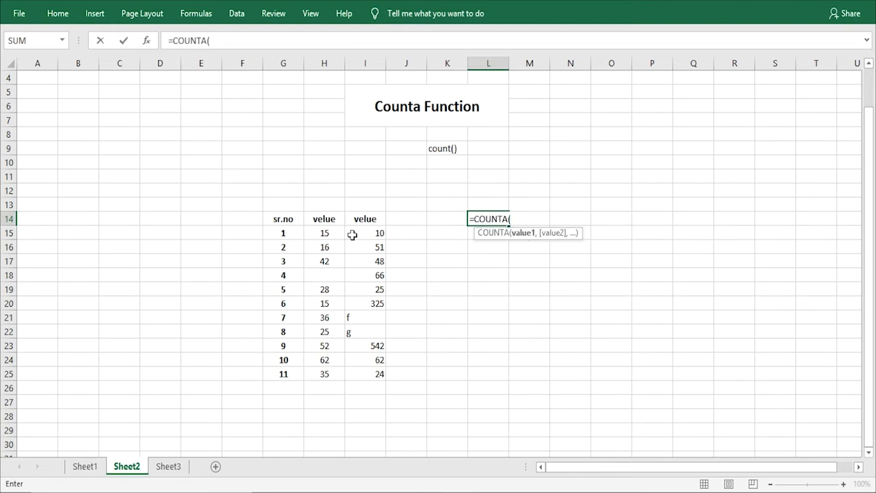
left_click_drag(337, 232, 322, 374)
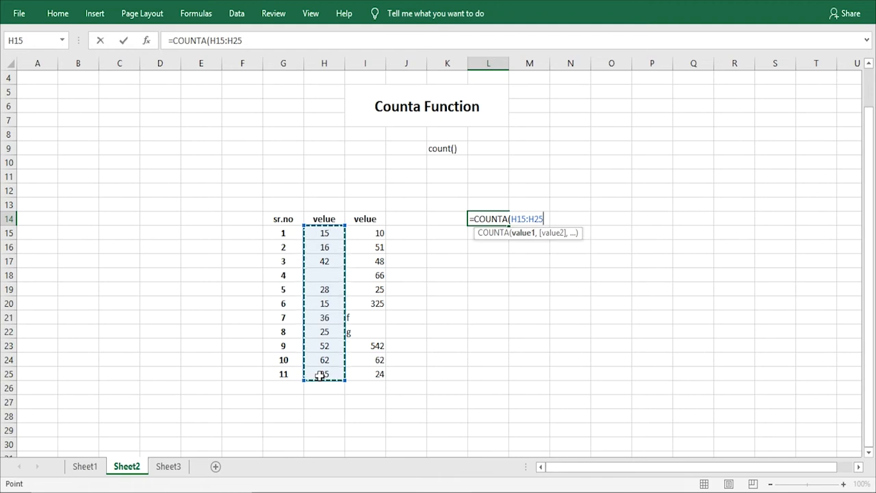
key("Return")
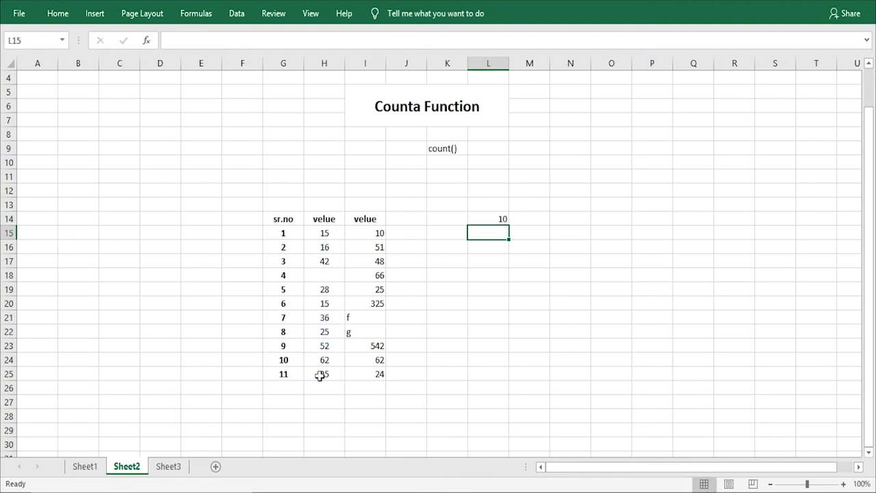
left_click_drag(323, 233, 329, 374)
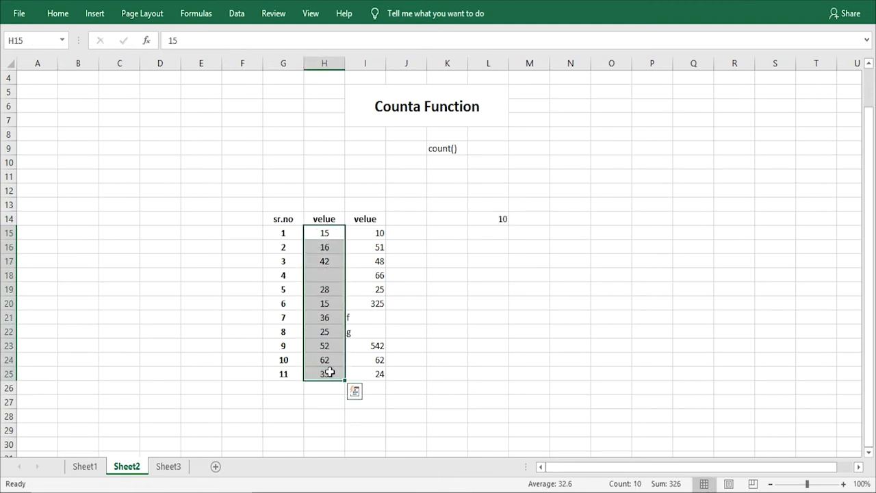
left_click(324, 275)
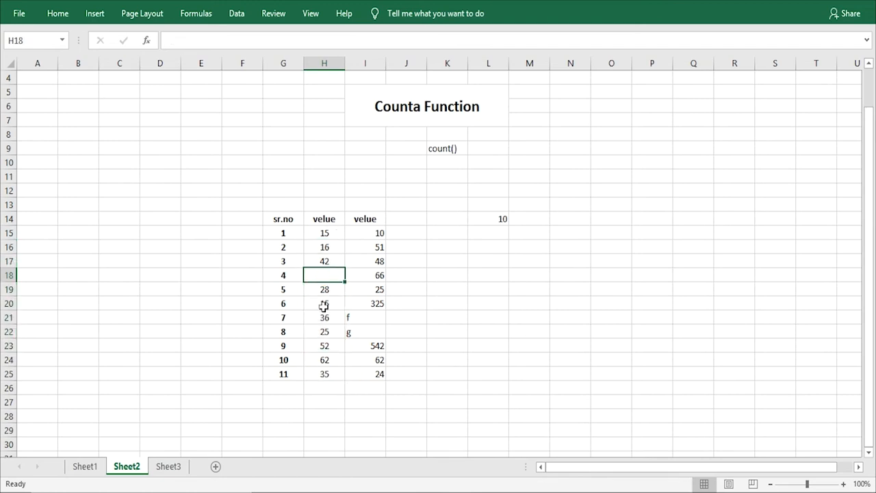
left_click(476, 223)
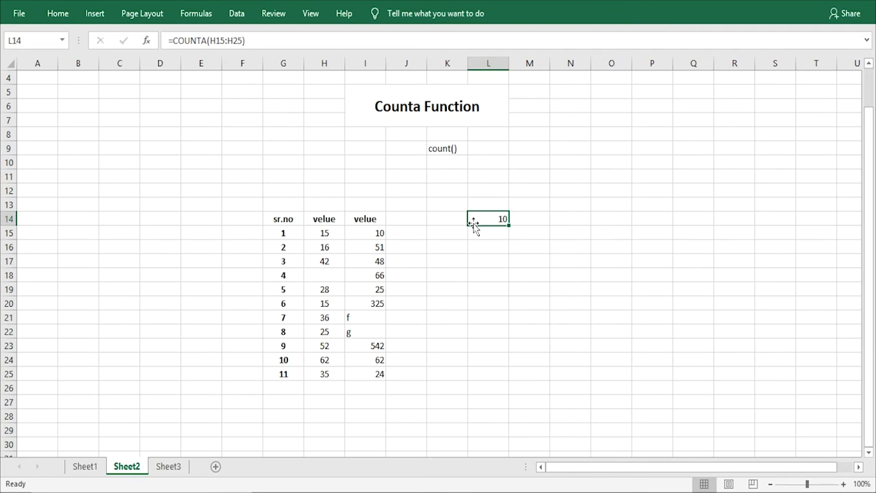
left_click(521, 223)
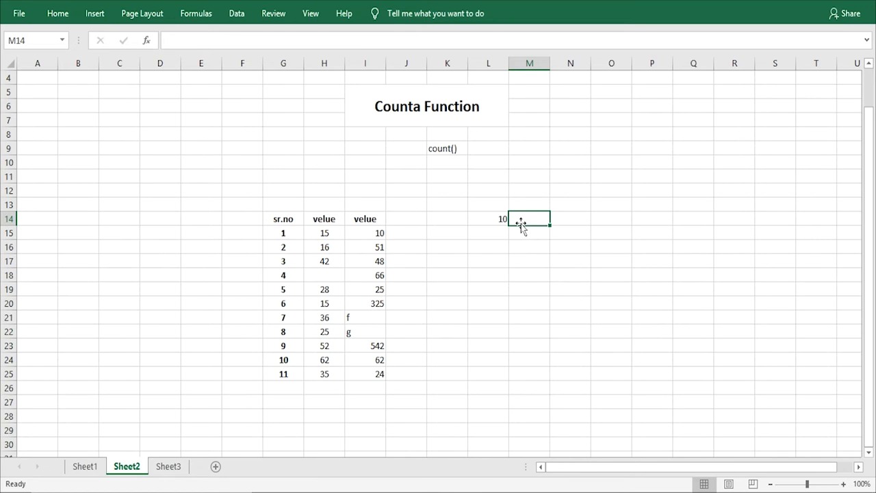
Step: Count the non-empty cells of the second value column by entering =COUNTA(I15:I25) in M14
type("=")
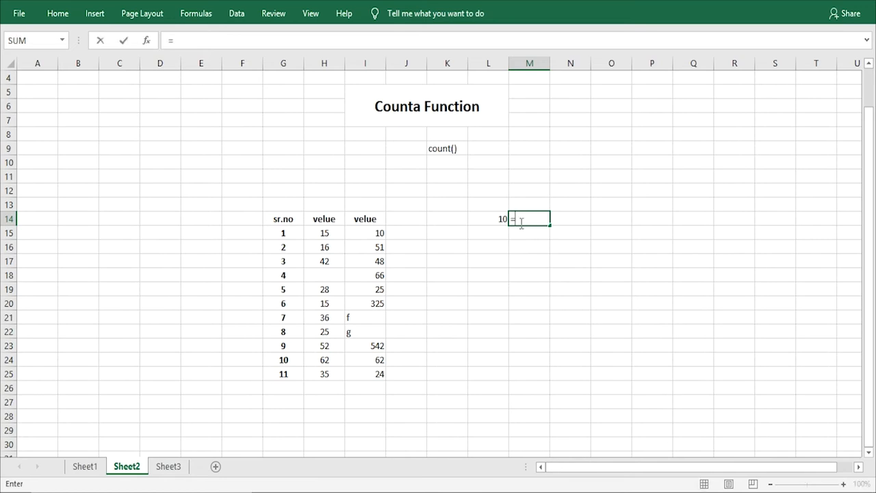
type("count")
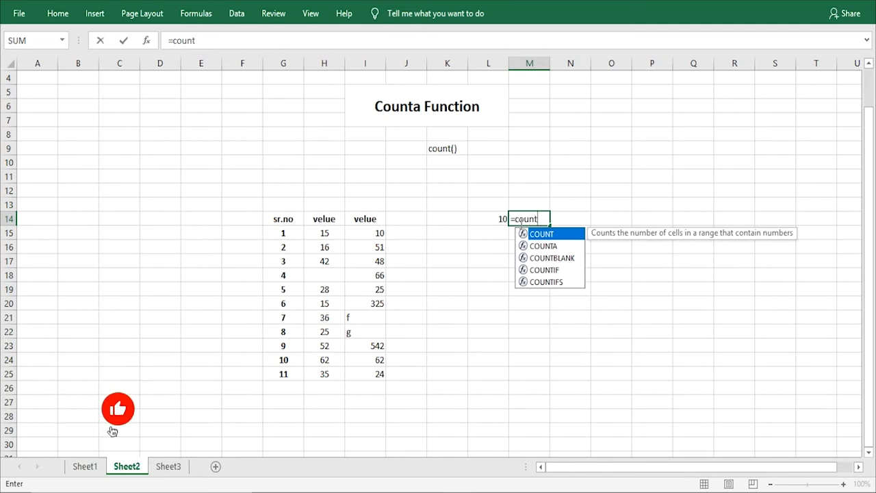
key("Down")
key("Tab")
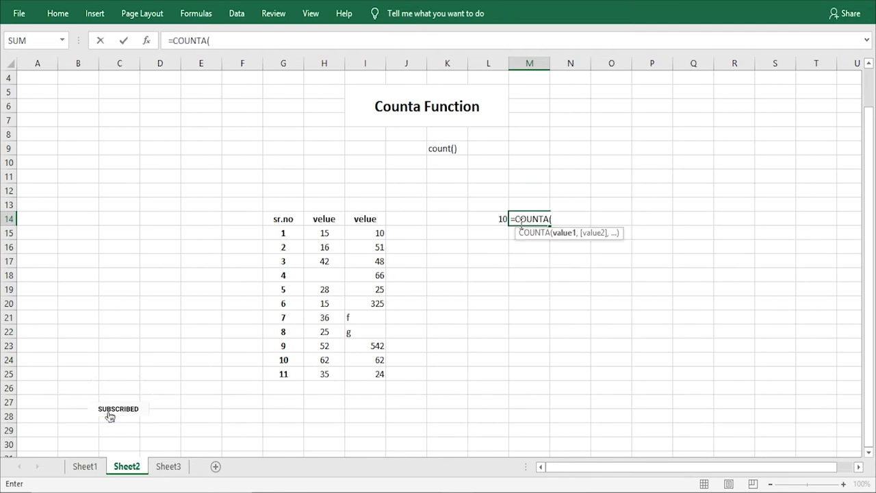
left_click_drag(371, 229, 372, 373)
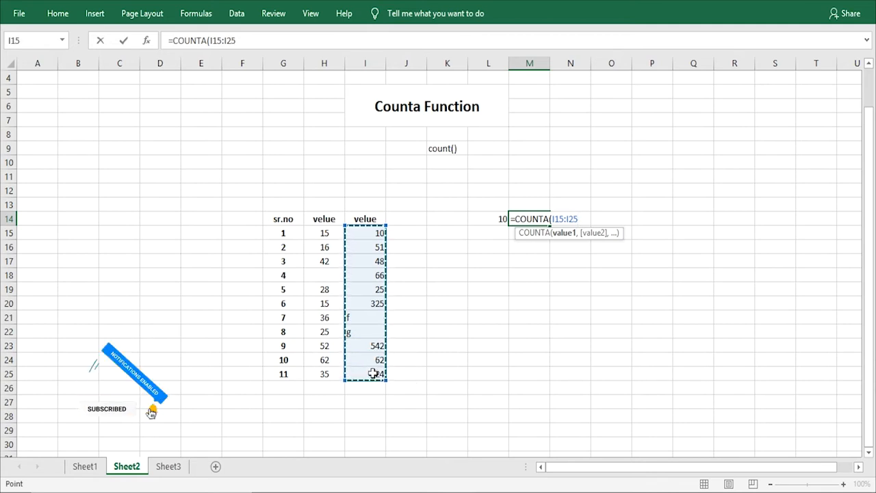
key("Return")
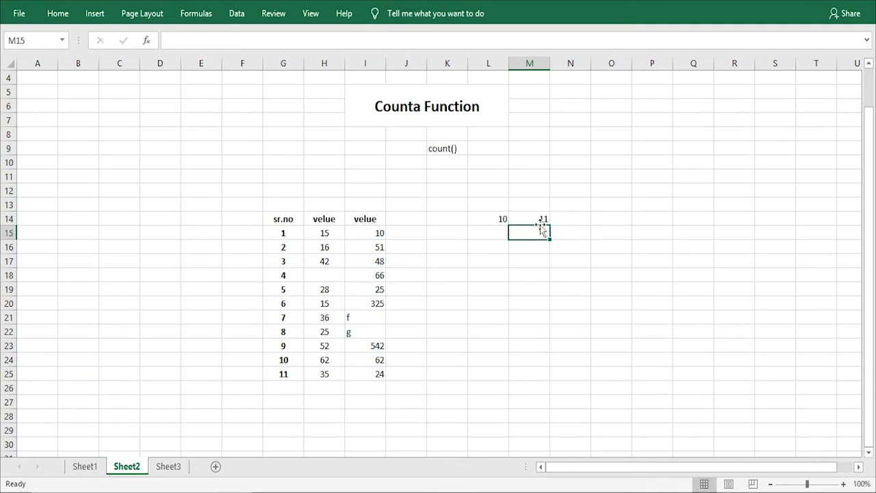
Step: Review the COUNTA formula in M14 against its source range in column I and the text entries in I21 and I22
left_click(537, 218)
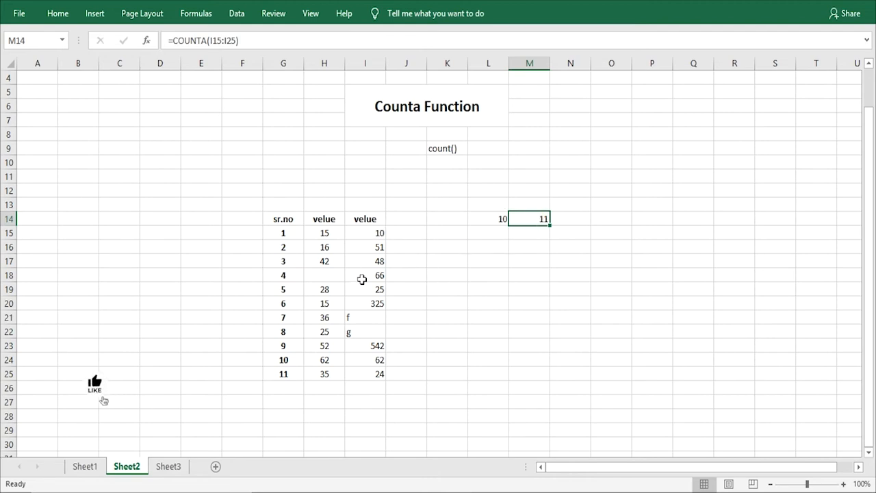
left_click(359, 320)
left_click(357, 344)
left_click(358, 321)
left_click(359, 332)
left_click(358, 319)
left_click(358, 332)
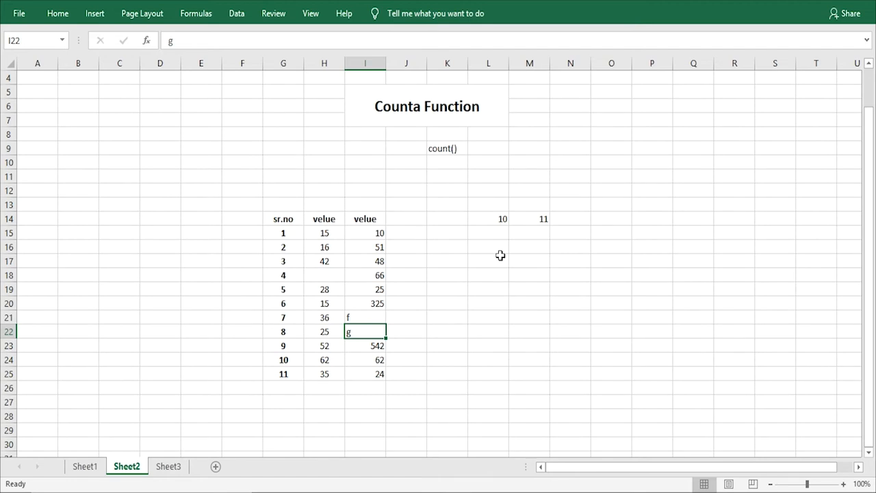
left_click(376, 316)
left_click(374, 334)
left_click(365, 255)
left_click_drag(361, 231, 377, 367)
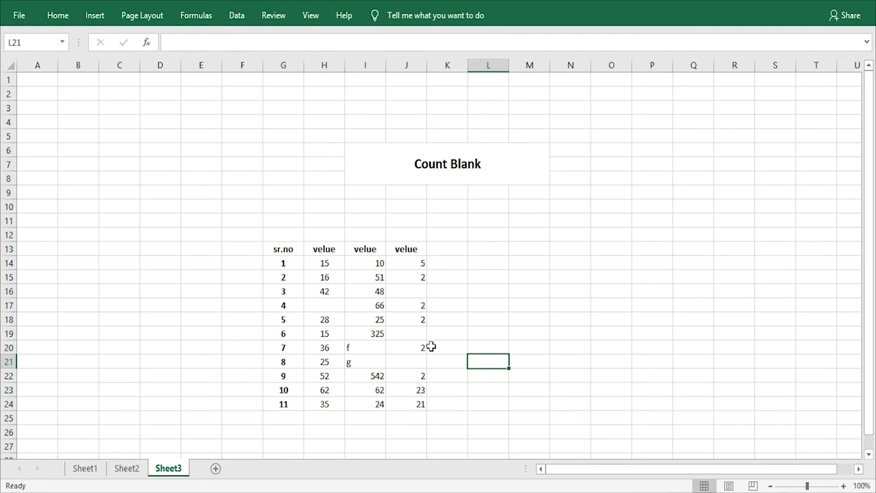
Step: Enter =COUNTBLANK(H14:H24) in M15 of Sheet3 and check it against the blank cell H17
left_click(547, 275)
type("=")
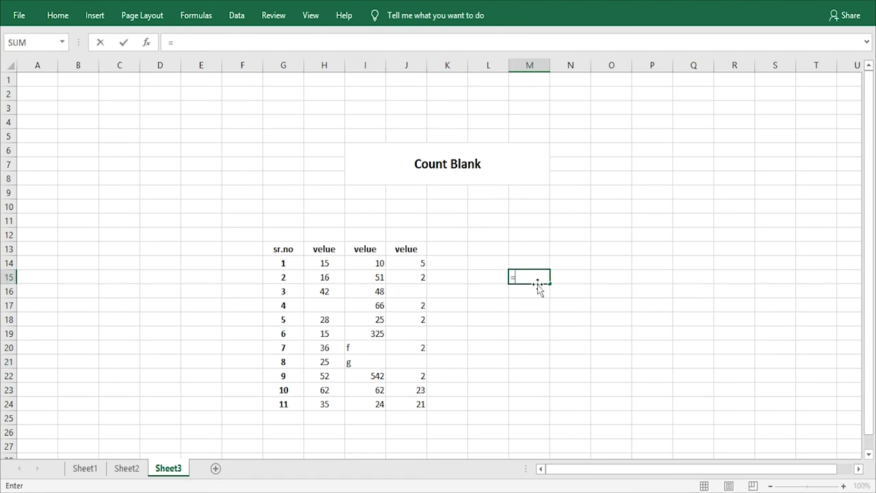
type("count")
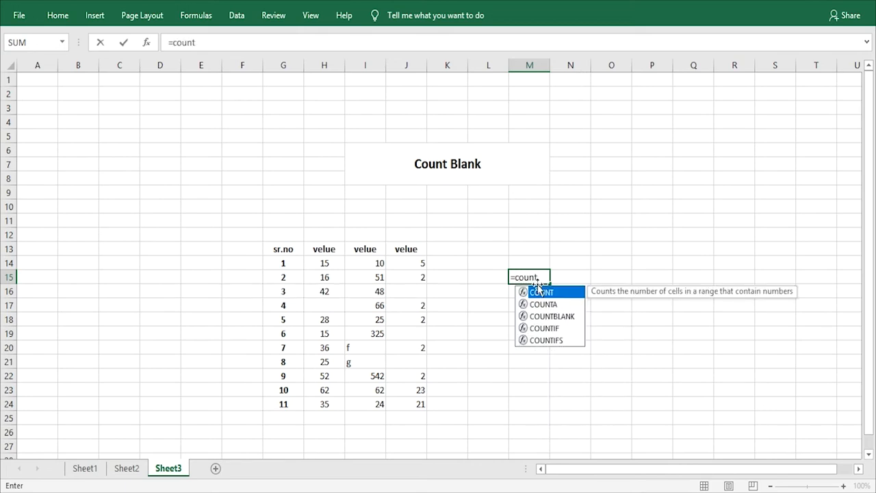
left_click(548, 317)
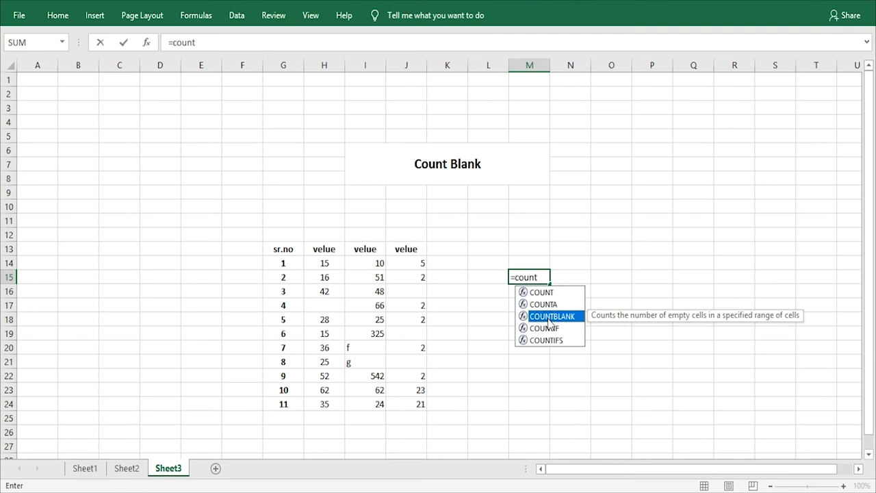
double_click(548, 317)
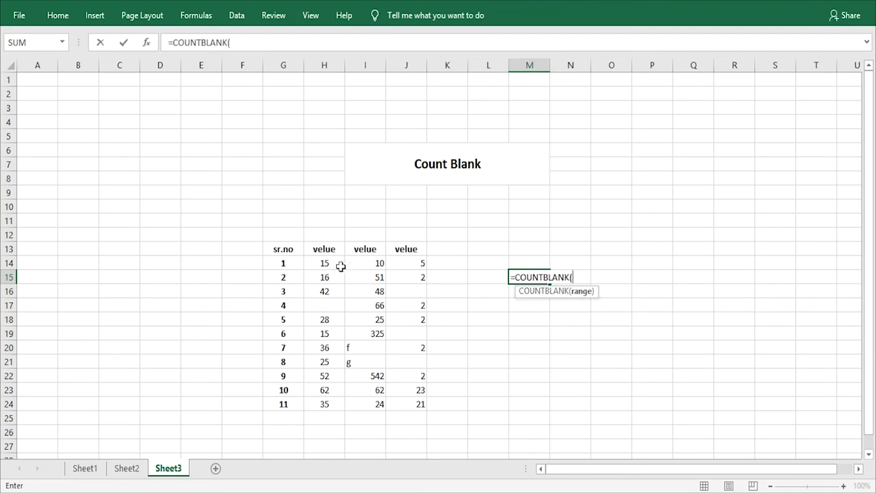
left_click_drag(327, 258, 325, 404)
key("Return")
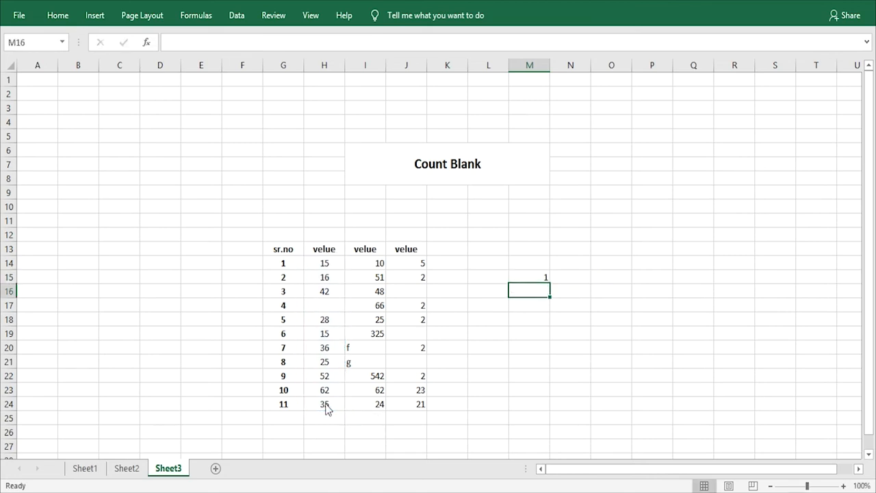
left_click(333, 306)
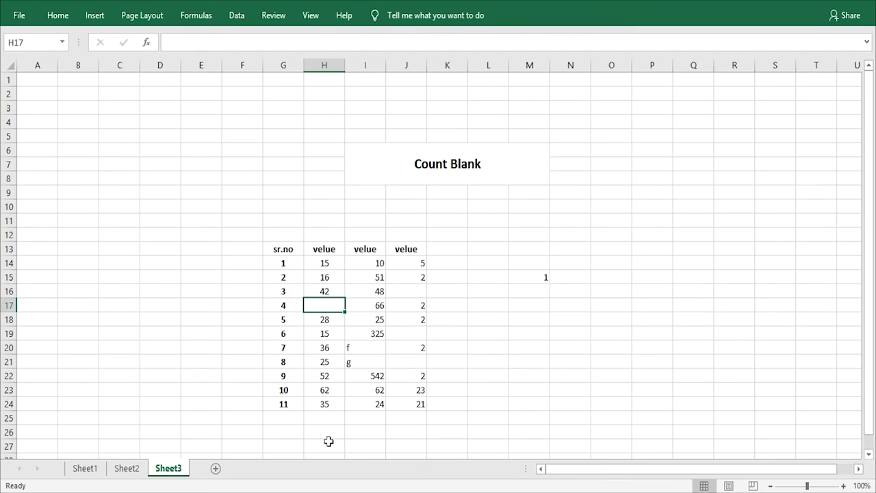
Step: Enter =COUNTBLANK(I14:I24) in N15 and check the formula against its source range in column I
left_click(571, 279)
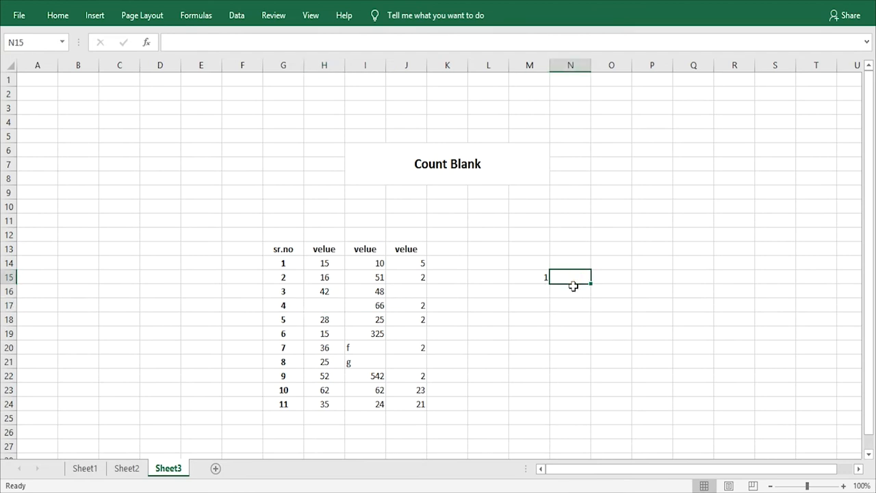
type("=count")
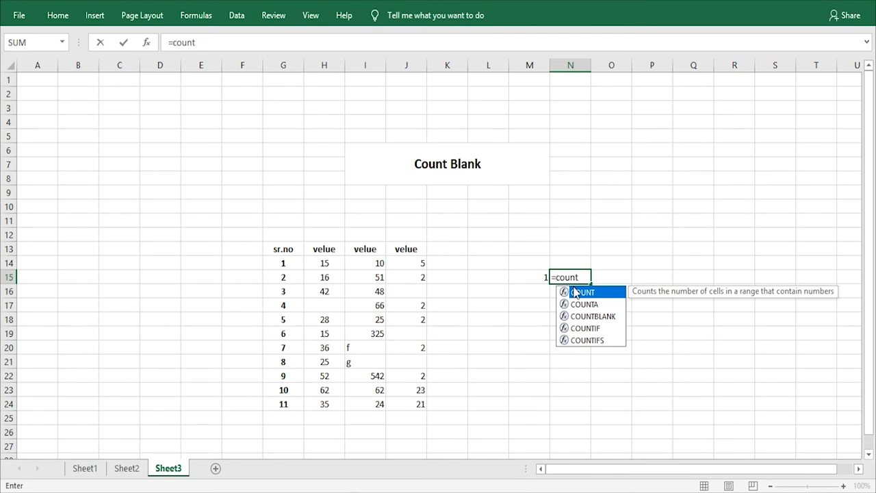
left_click(590, 318)
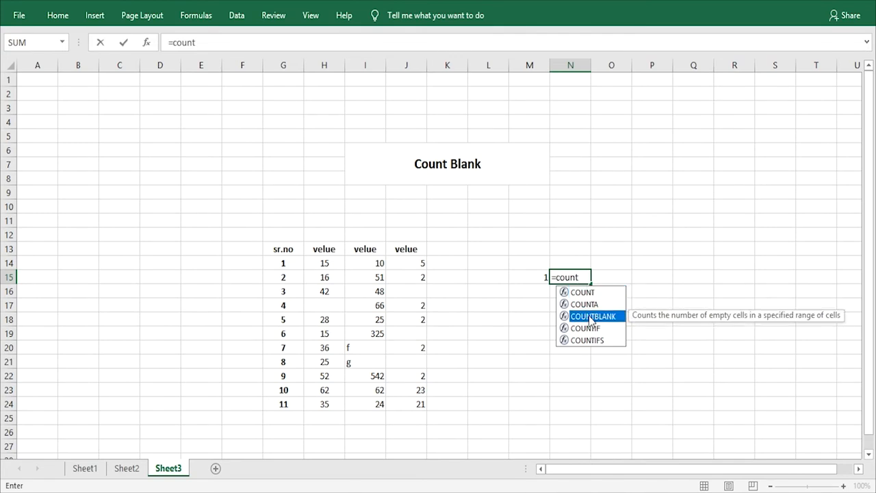
double_click(590, 318)
left_click_drag(371, 262, 375, 399)
key("Return")
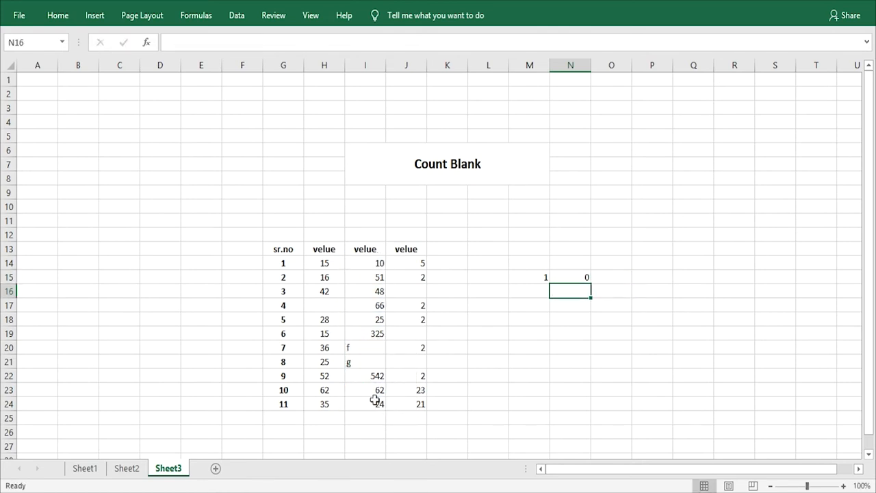
left_click(586, 278)
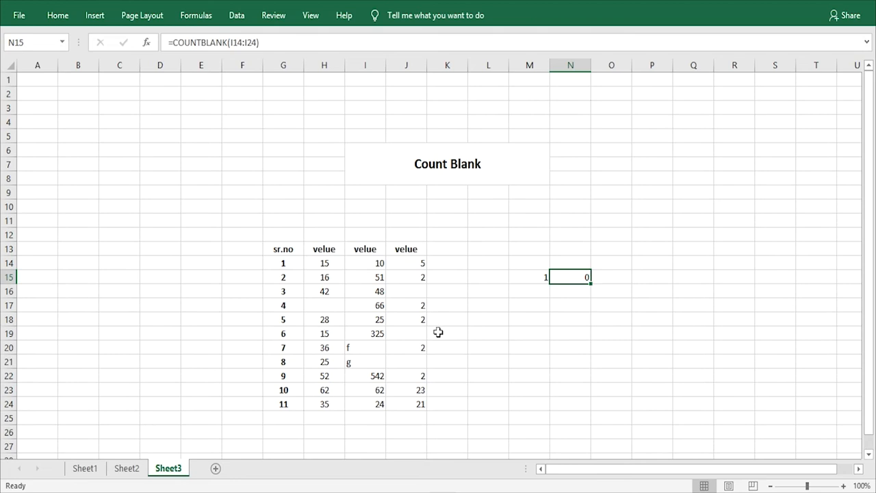
left_click_drag(367, 262, 367, 409)
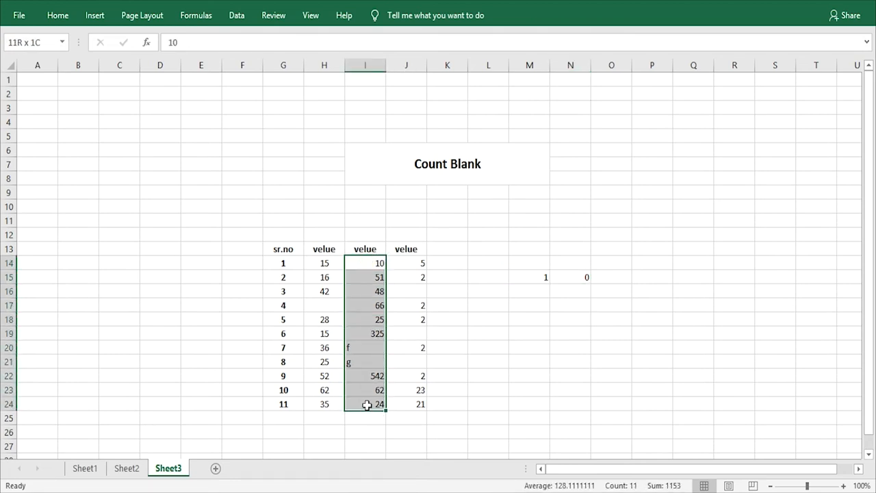
Step: Clear the contents of I20 and I16 in the second value column and check the emptied cells
left_click(370, 346)
left_click(436, 445)
left_click(365, 347)
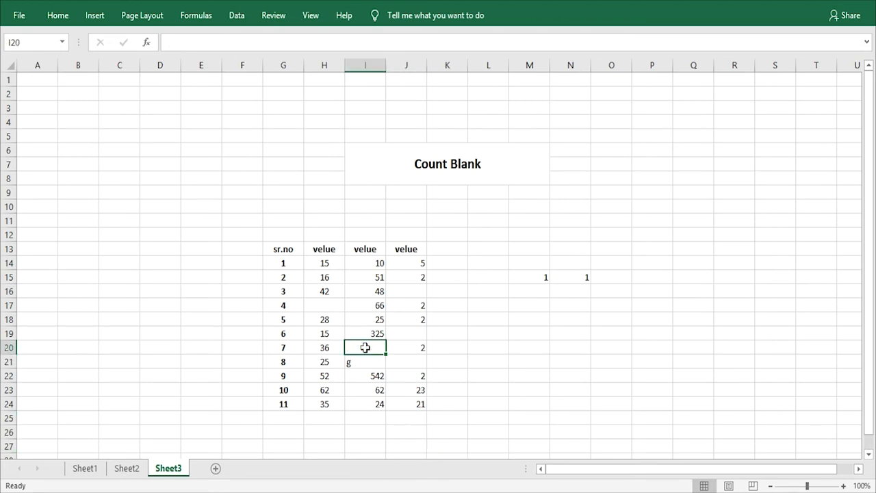
left_click(370, 405)
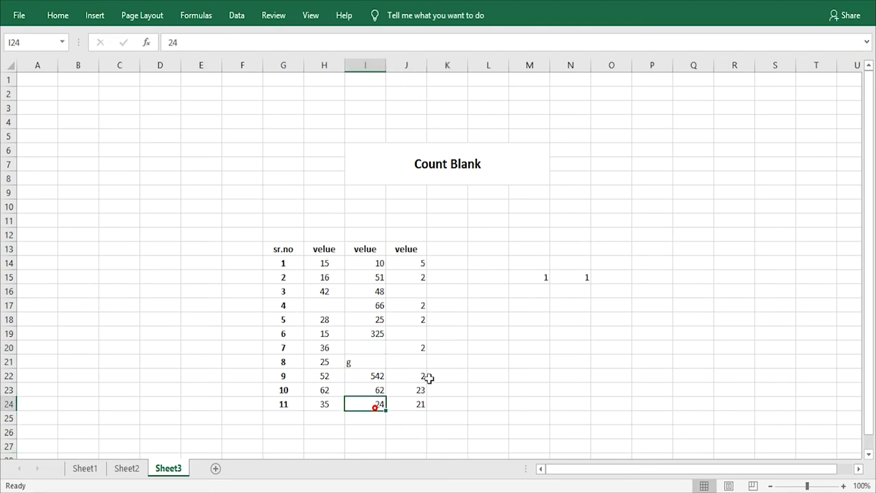
left_click(356, 288)
key("Delete")
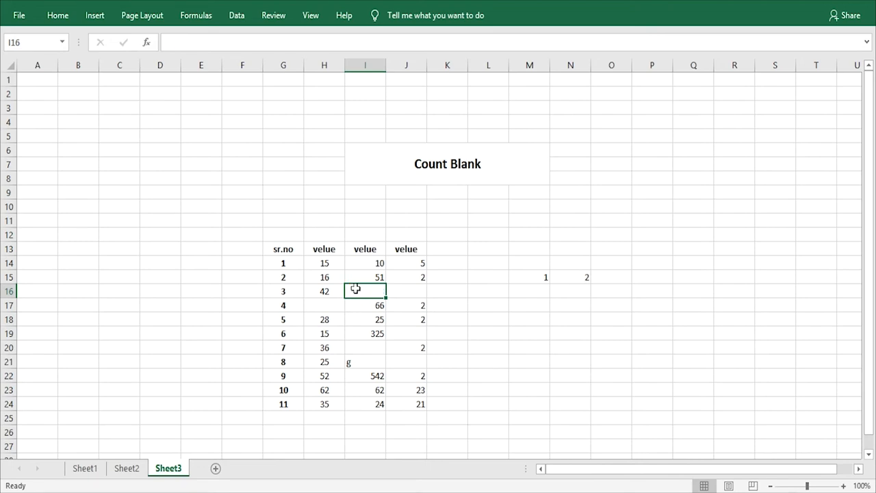
left_click(487, 355)
left_click(366, 293)
key("Return")
left_click(372, 345)
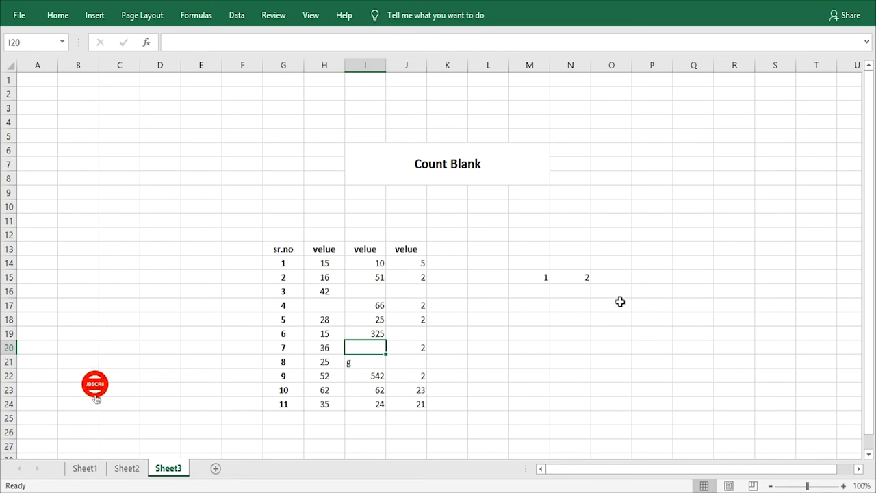
Step: Enter =COUNTBLANK(J14:J24) in O15 and check it against the blank cells J16, J19 and J21
left_click(614, 276)
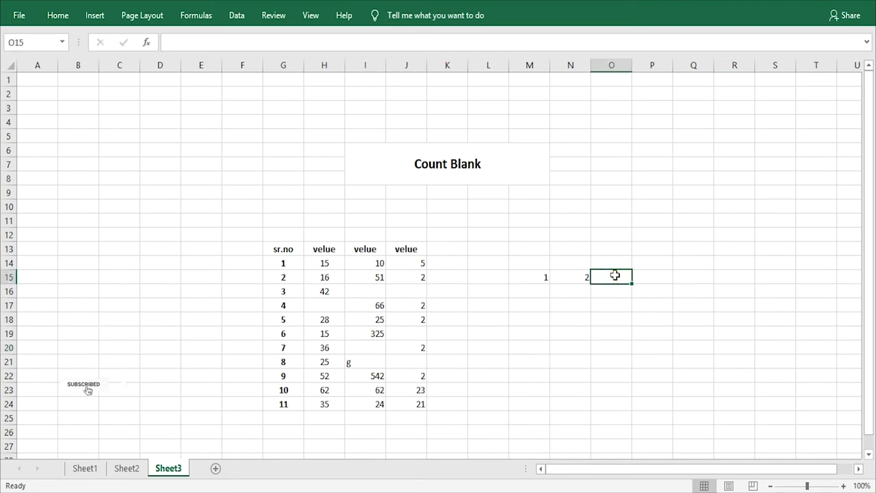
type("=con")
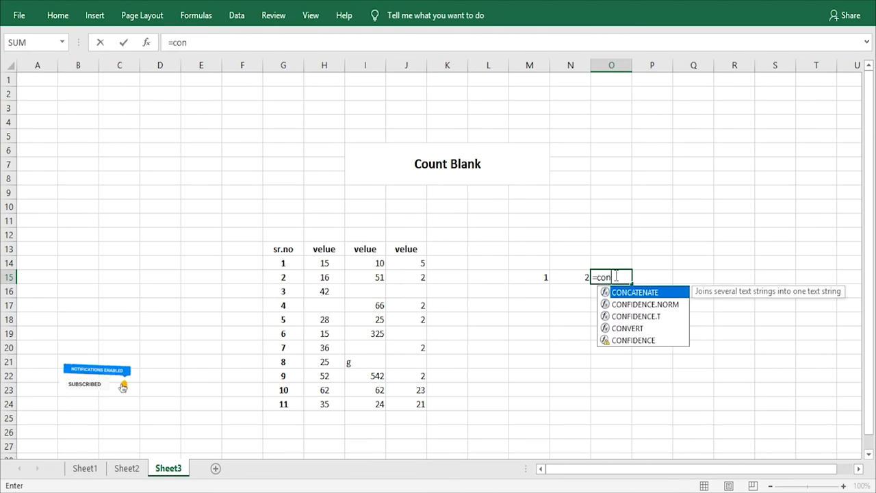
key("BackSpace")
type("unt")
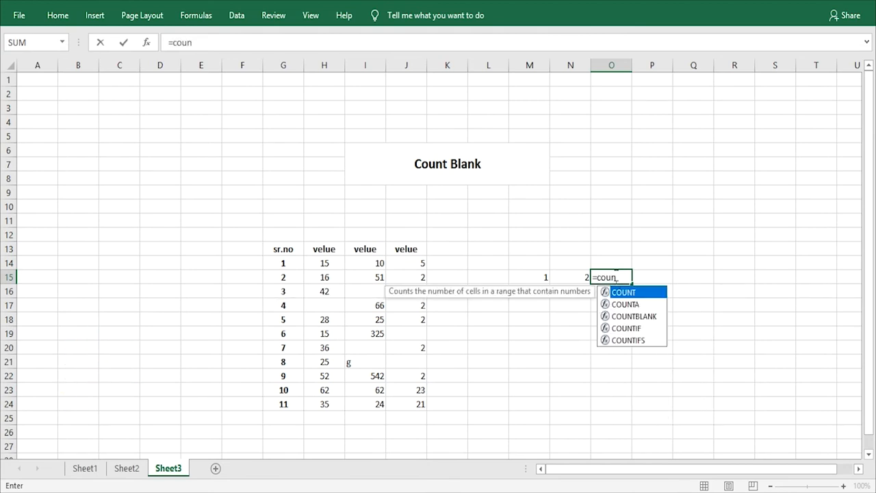
left_click(634, 316)
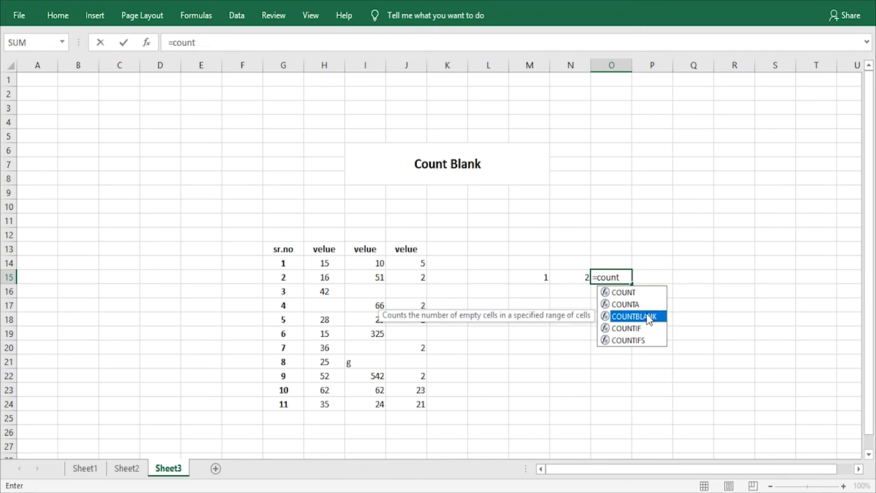
double_click(634, 317)
left_click_drag(409, 265, 419, 406)
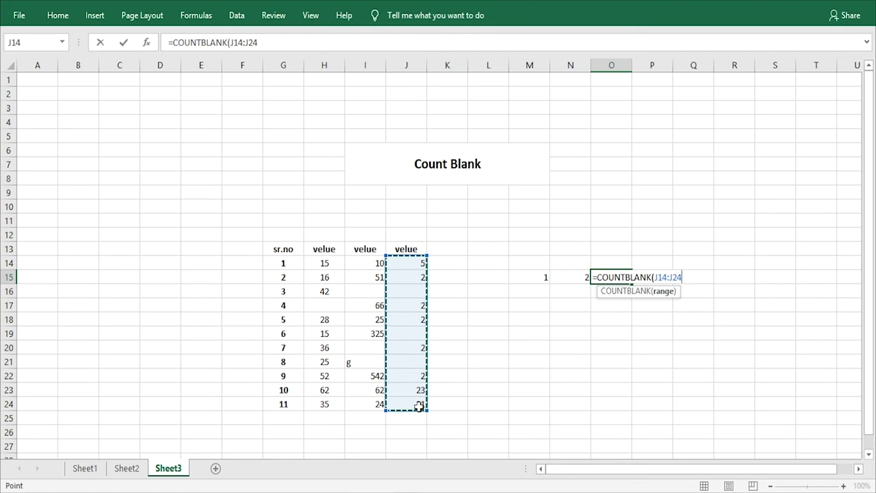
key("Return")
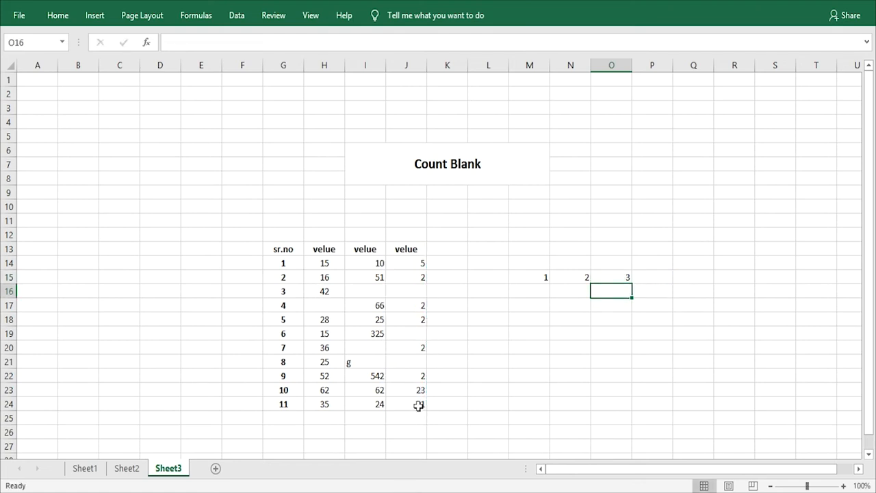
left_click(417, 292)
left_click(423, 334)
left_click(419, 361)
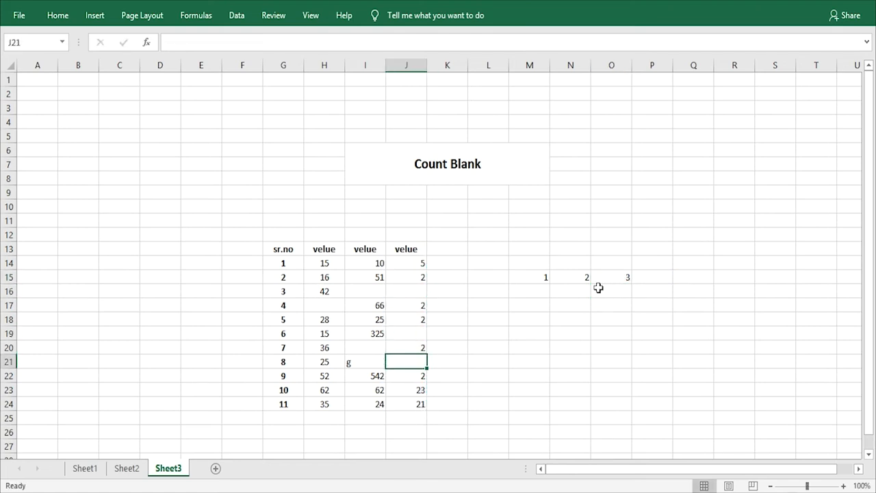
Step: Enter 25 in the blank cell J16 and check the COUNTBLANK formula in O15 against the third value column
left_click(415, 292)
type("25")
key("Return")
left_click(397, 336)
left_click(417, 307)
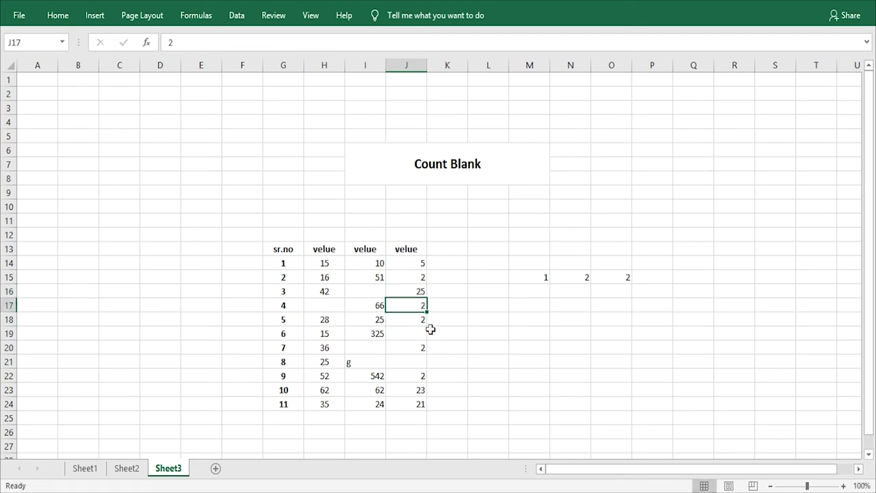
left_click(586, 309)
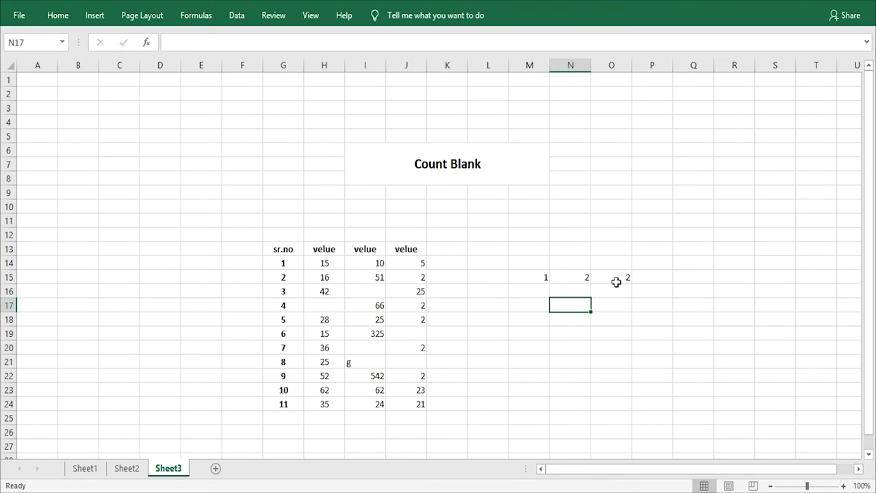
left_click(616, 280)
left_click(420, 350)
left_click(409, 334)
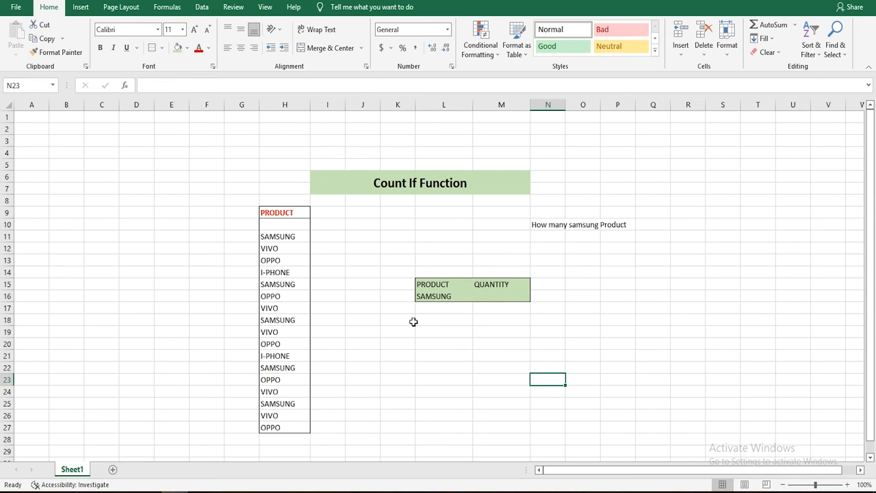
Step: Examine the PRODUCT list in column H of the Count If Function worksheet
left_click(267, 213)
left_click_drag(274, 232, 284, 366)
left_click(327, 352)
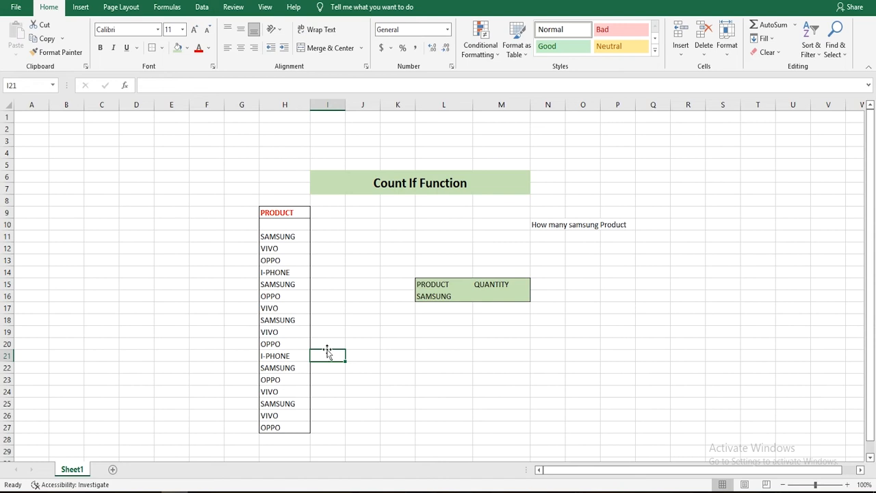
Step: Enter =COUNTIF(H11:H27,H11) in N12 to count the SAMSUNG entries in the PRODUCT list
left_click(549, 246)
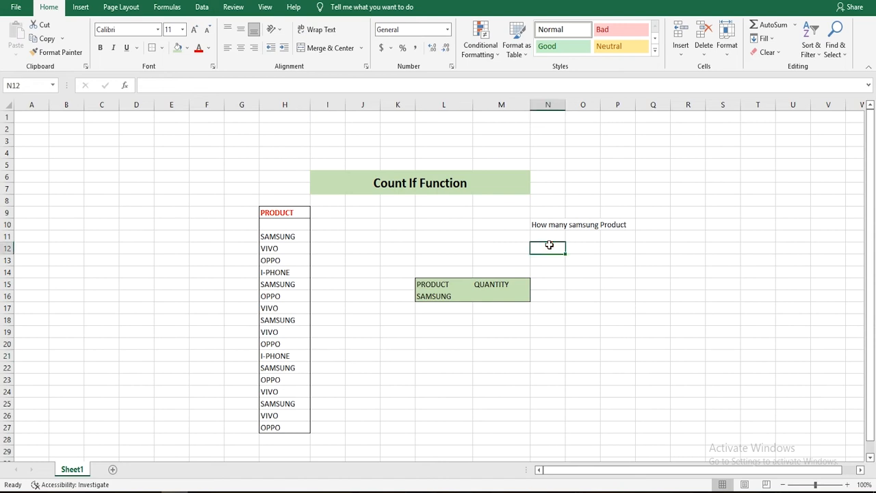
type("=")
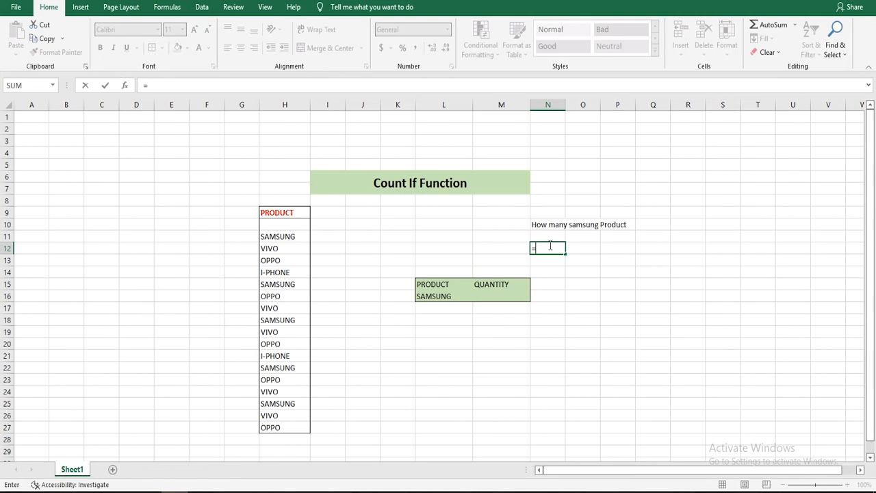
type("CO")
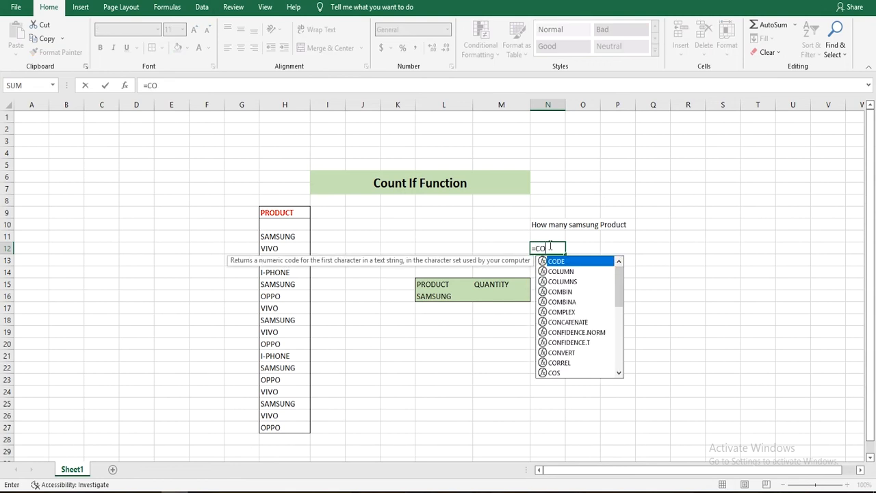
type("UNT")
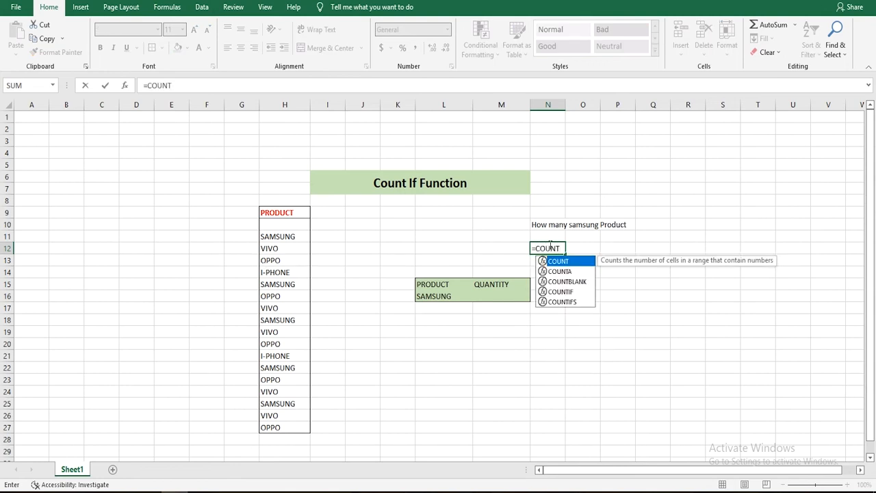
type("IFF")
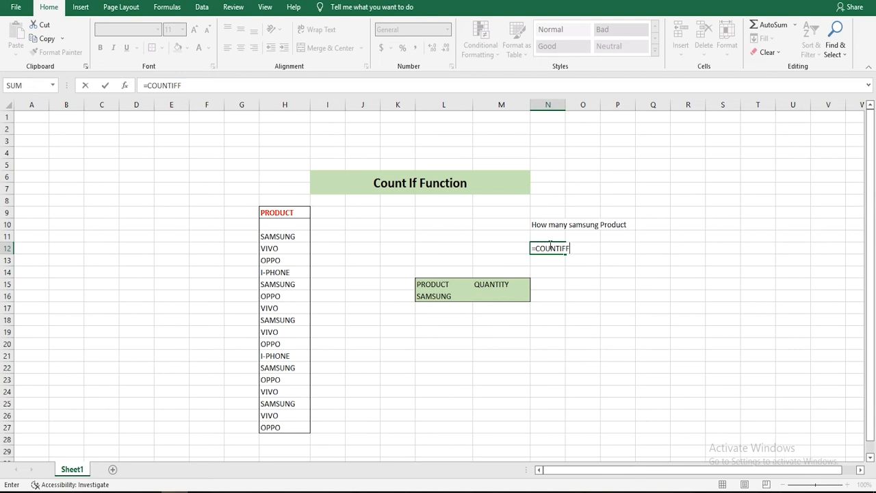
key("BackSpace")
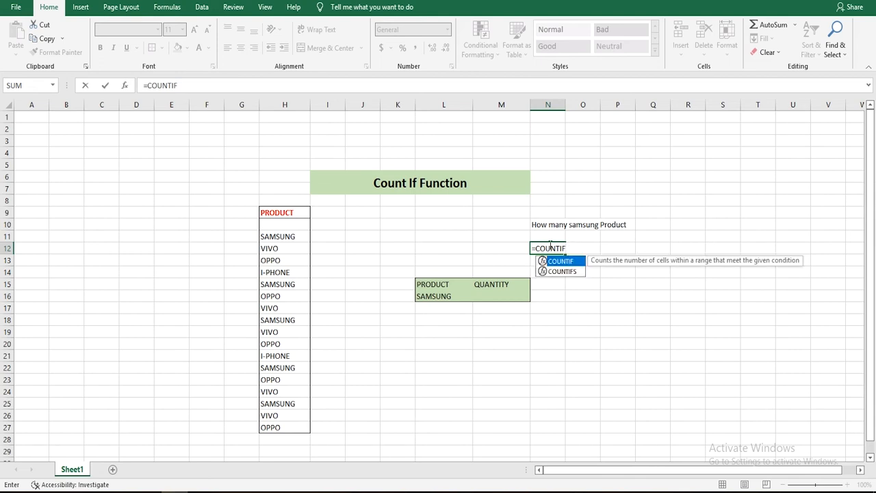
type("(")
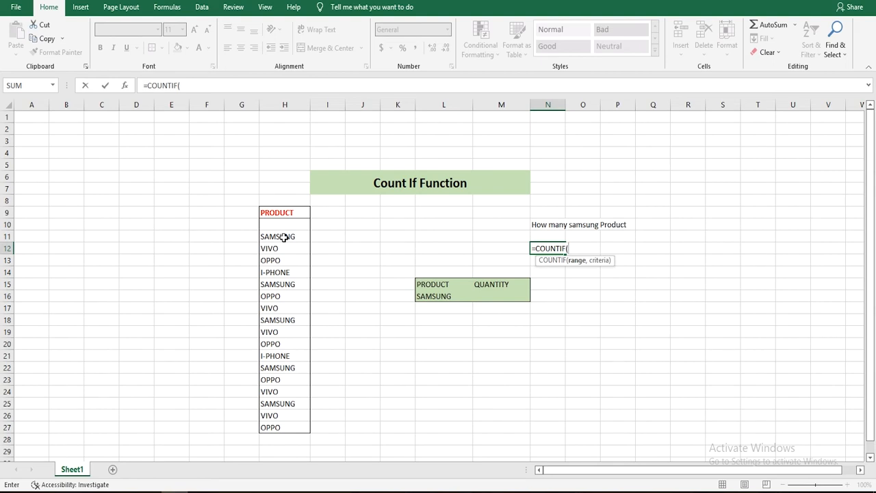
left_click_drag(284, 237, 302, 425)
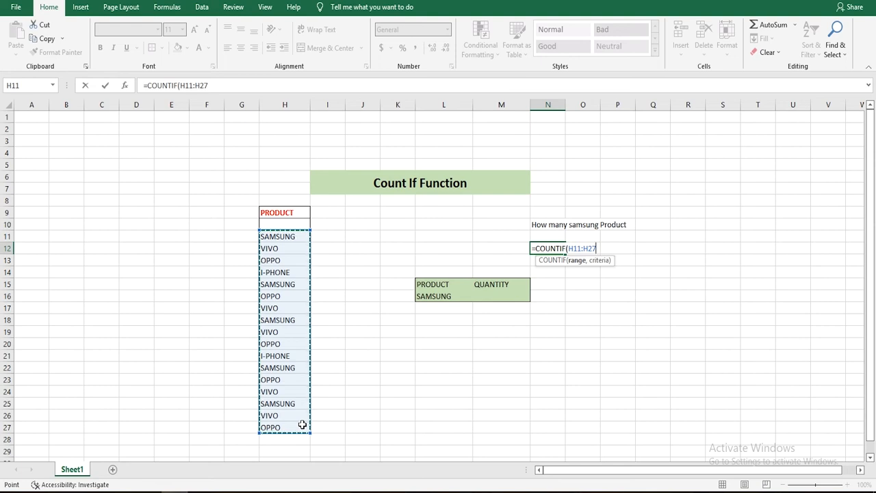
type(",")
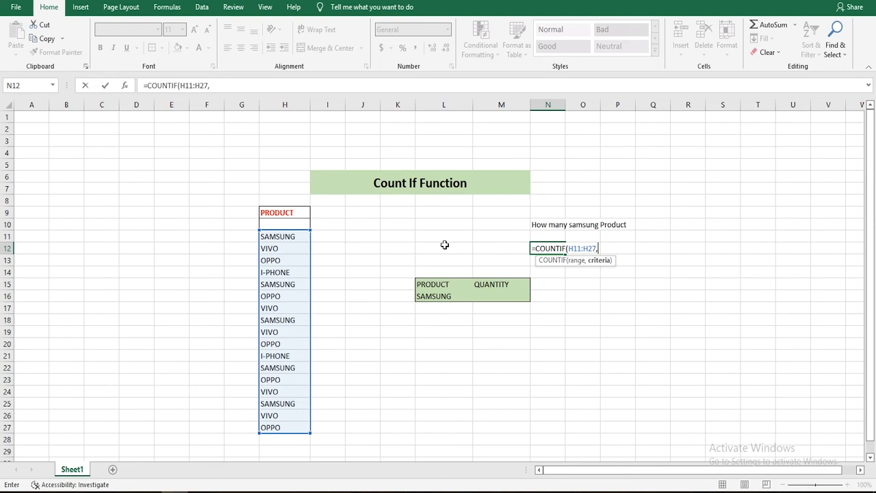
left_click(278, 236)
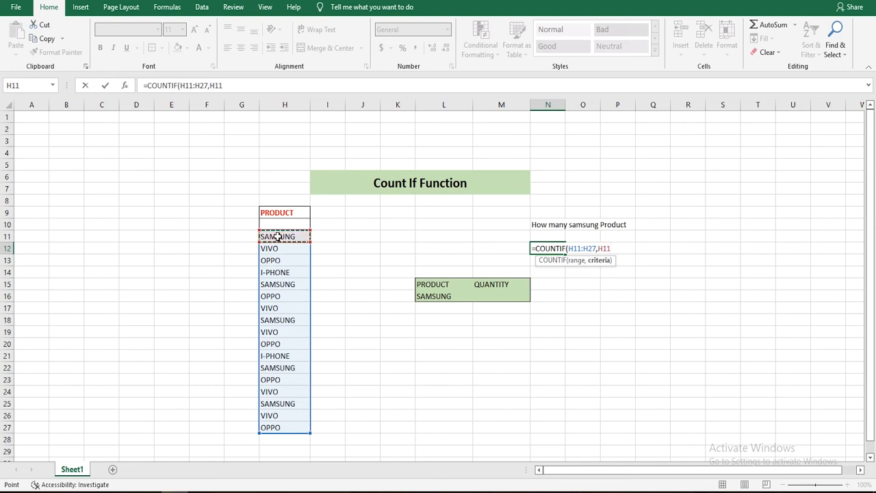
key("Return")
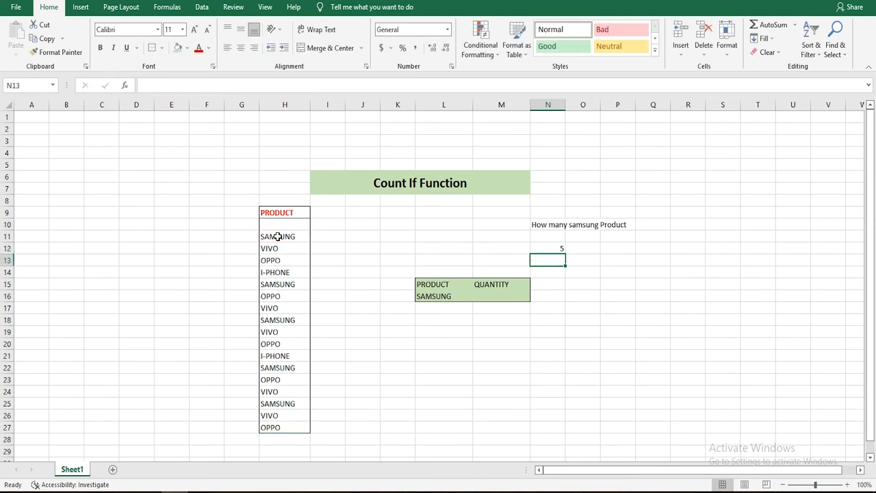
Step: Check the COUNTIF formula in N12 against each SAMSUNG entry in the PRODUCT list
left_click(559, 249)
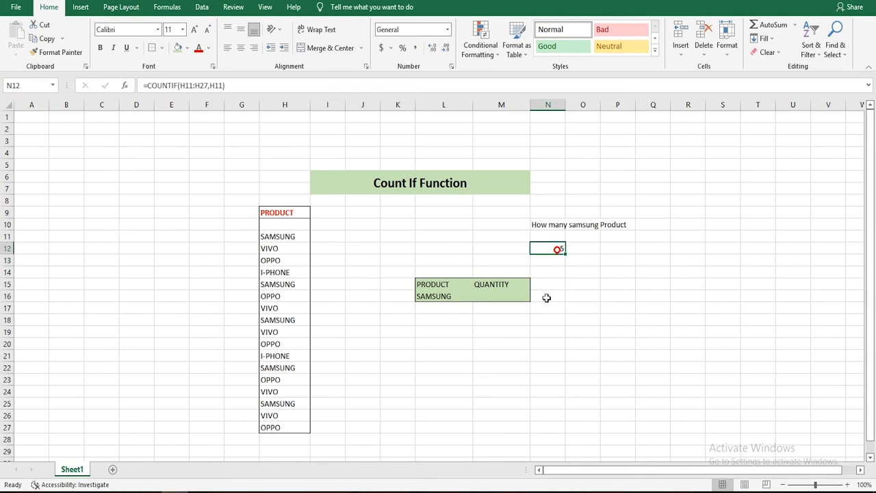
left_click(286, 236)
left_click(289, 284)
left_click(292, 320)
left_click(295, 368)
left_click(292, 404)
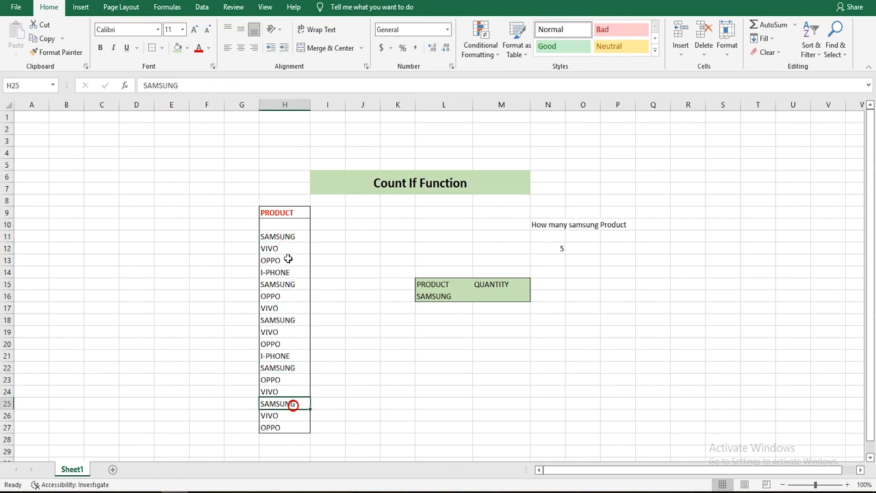
Step: Change the product in H15 to VIVO and check the COUNTIF formula in N12
left_click(284, 237)
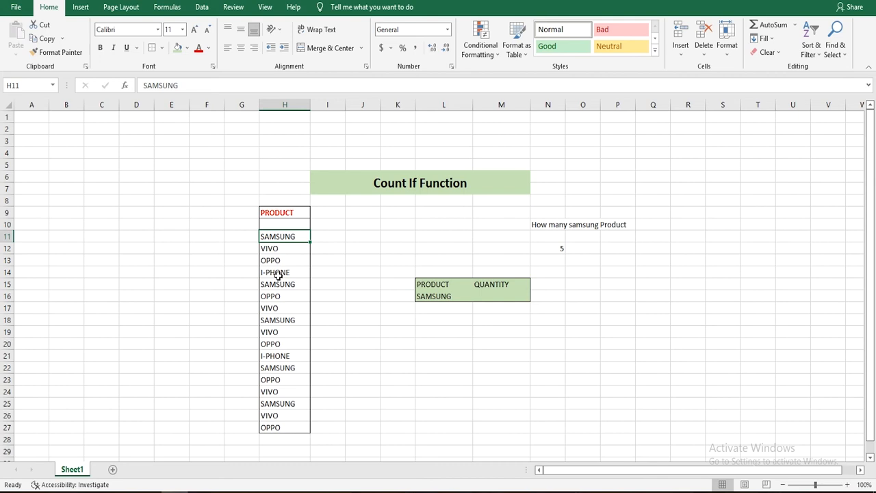
left_click(283, 287)
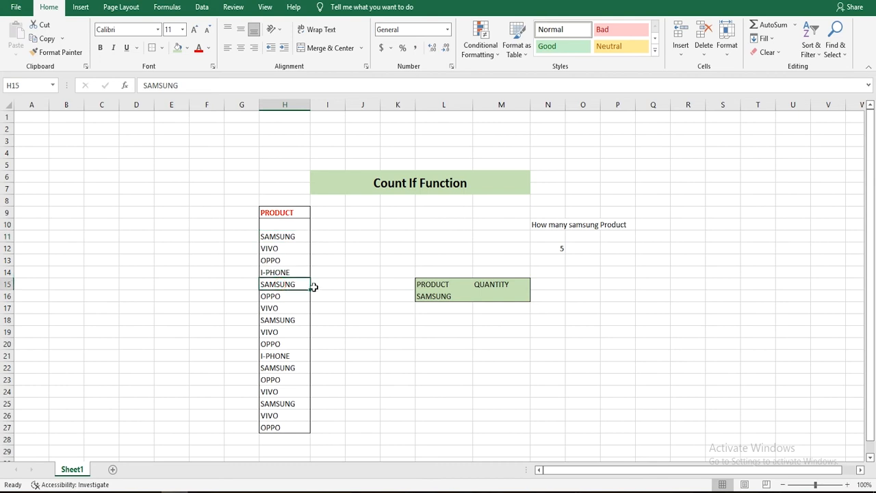
type("VIVO")
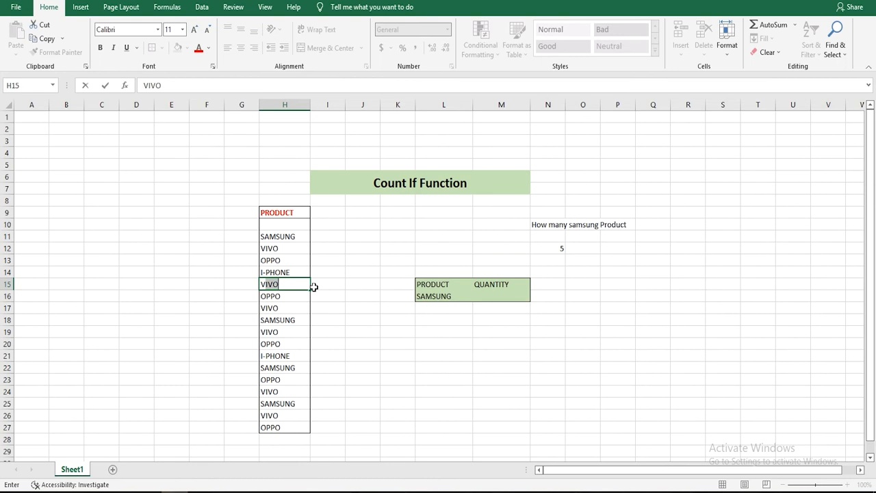
left_click(313, 287)
left_click(558, 247)
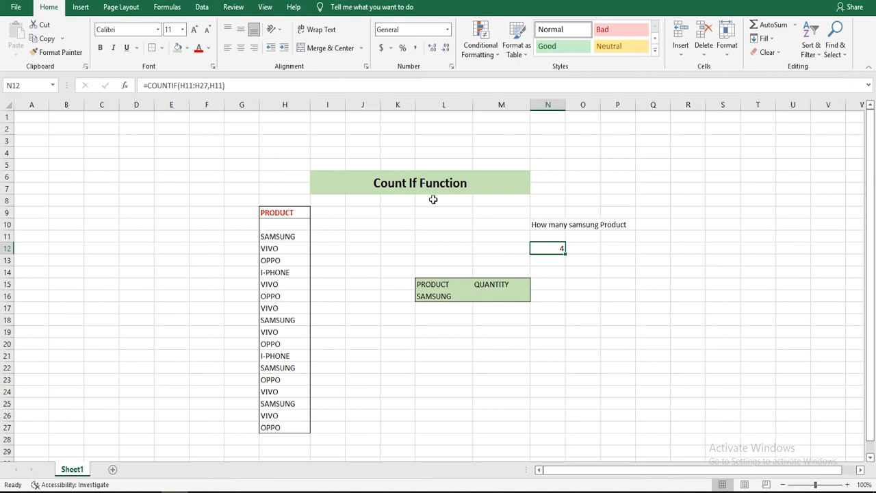
Step: Examine the PRODUCT and QUANTITY table in L15:M16 alongside the COUNTIF formula in N12
left_click(594, 284)
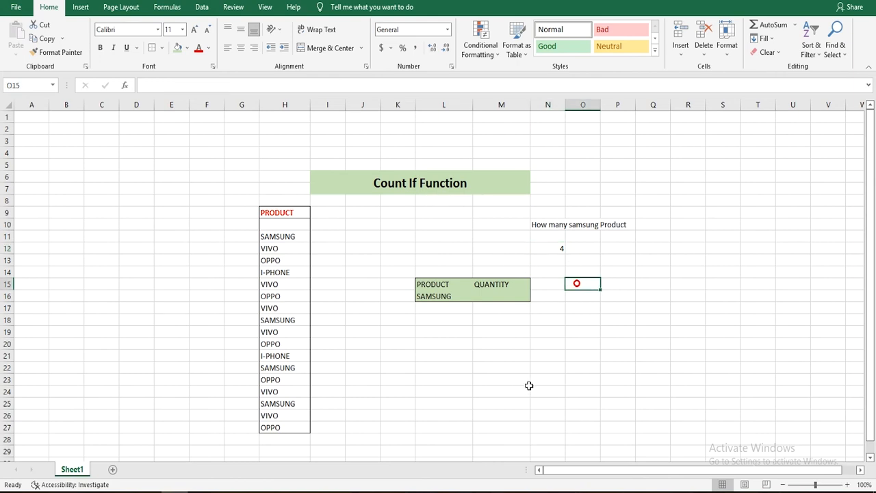
left_click(488, 295)
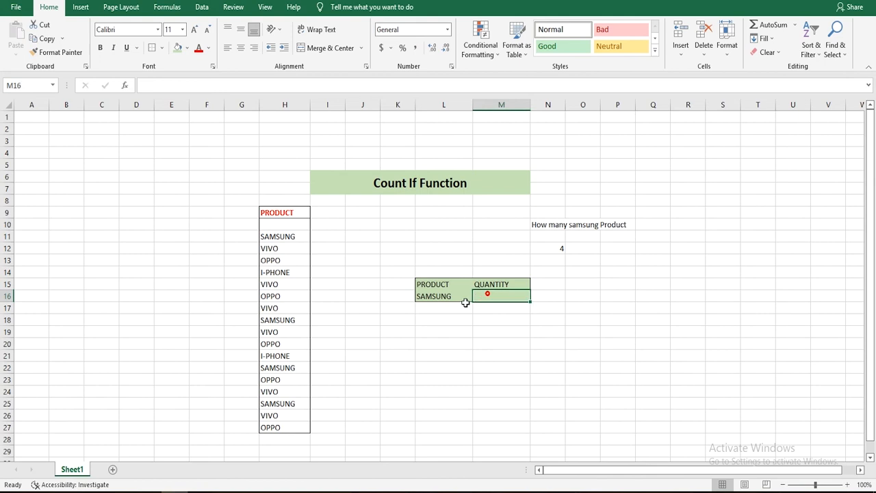
left_click_drag(426, 323, 425, 327)
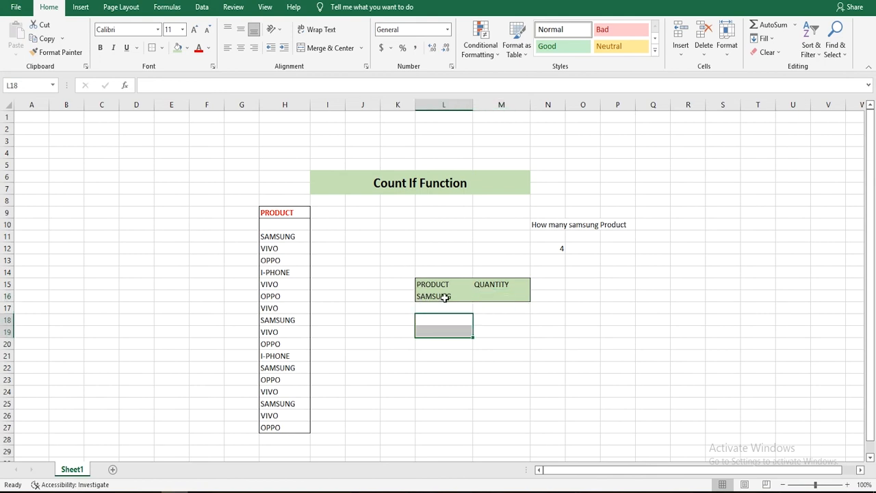
left_click(551, 250)
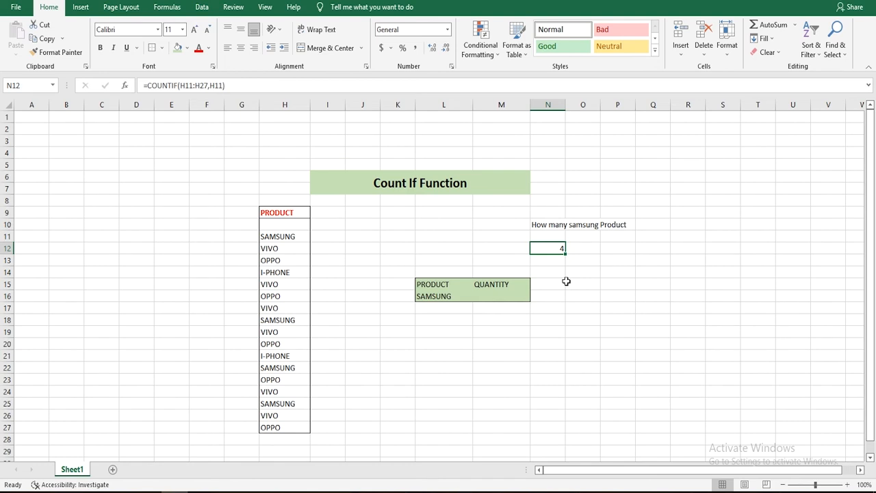
left_click_drag(424, 285, 505, 293)
left_click(446, 296)
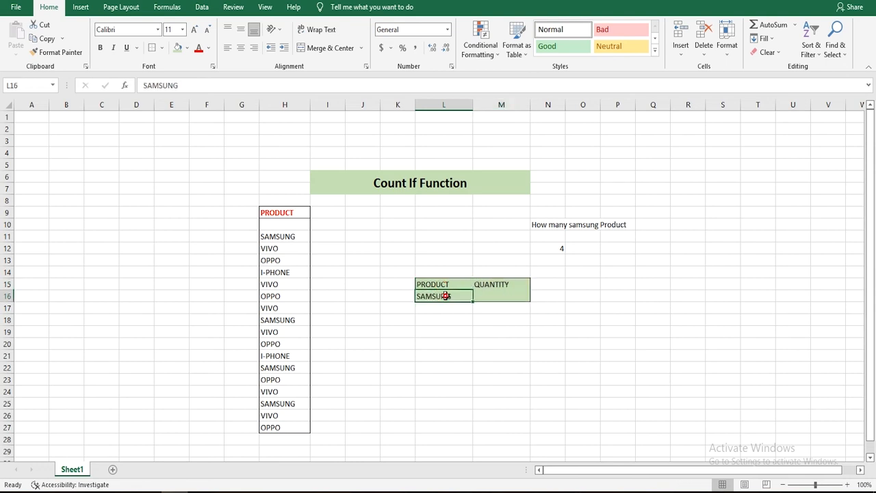
left_click(489, 287)
Step: Enter =COUNTIF(H11:H27,L16) in the QUANTITY cell M16 and check it against the product in L16
left_click(492, 300)
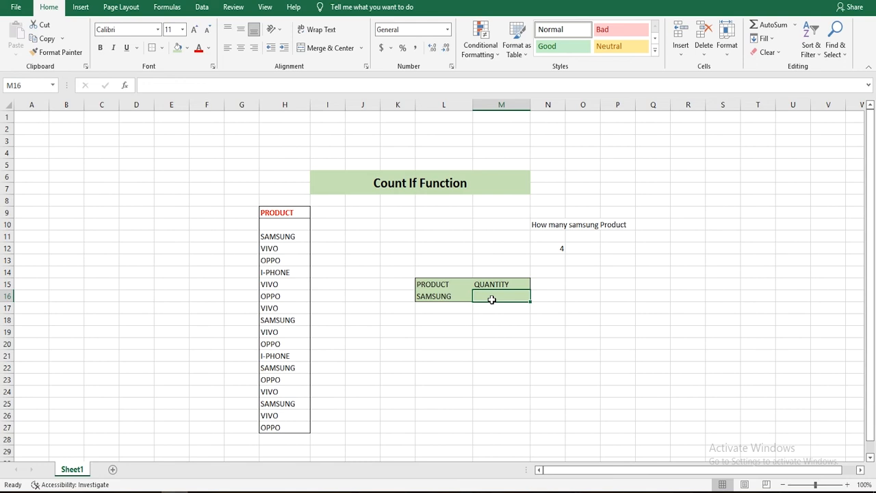
type("=")
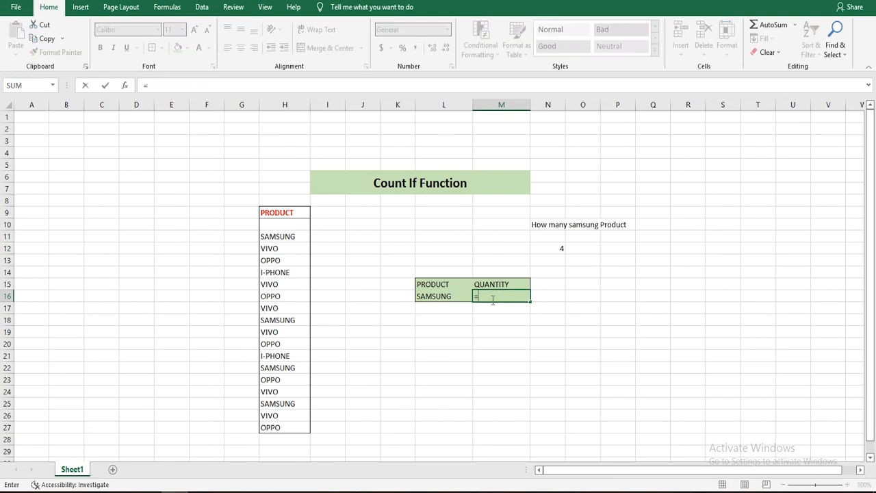
type("CO")
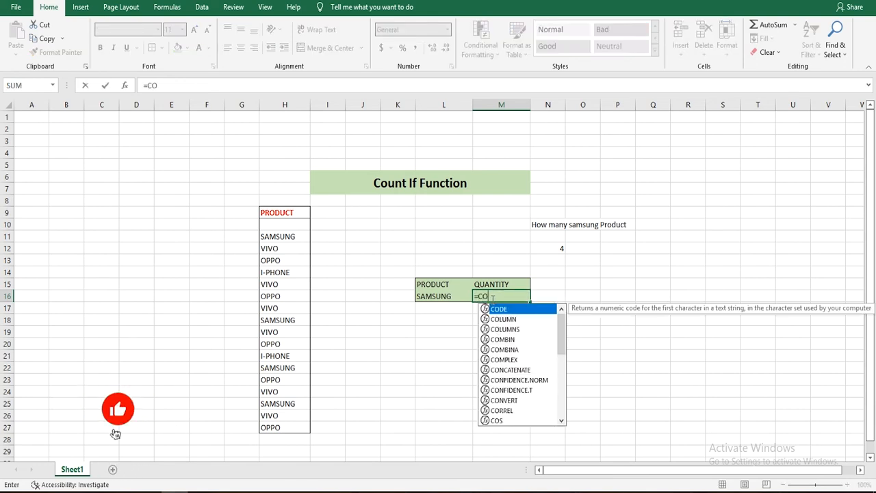
type("UNTIF(")
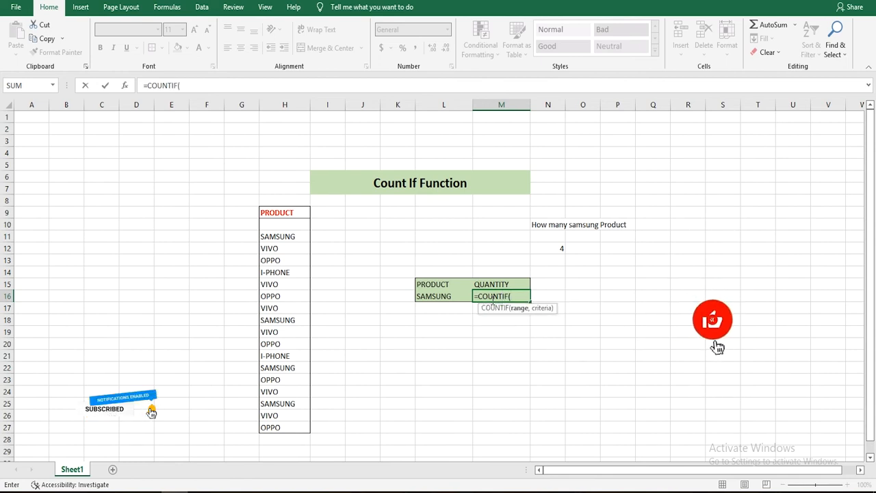
left_click_drag(289, 237, 278, 424)
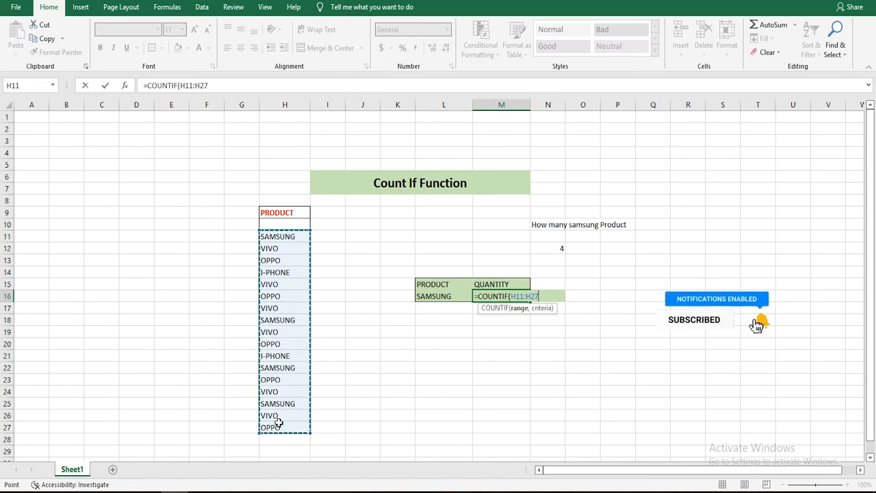
type(",")
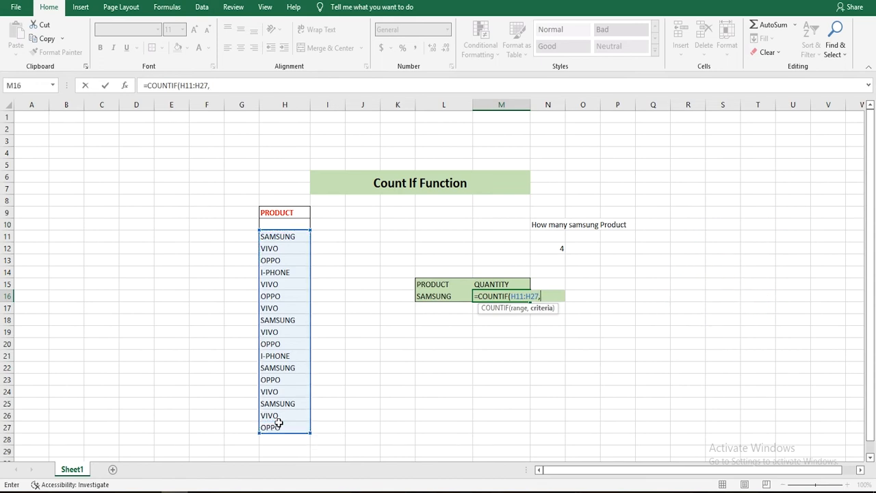
left_click(431, 295)
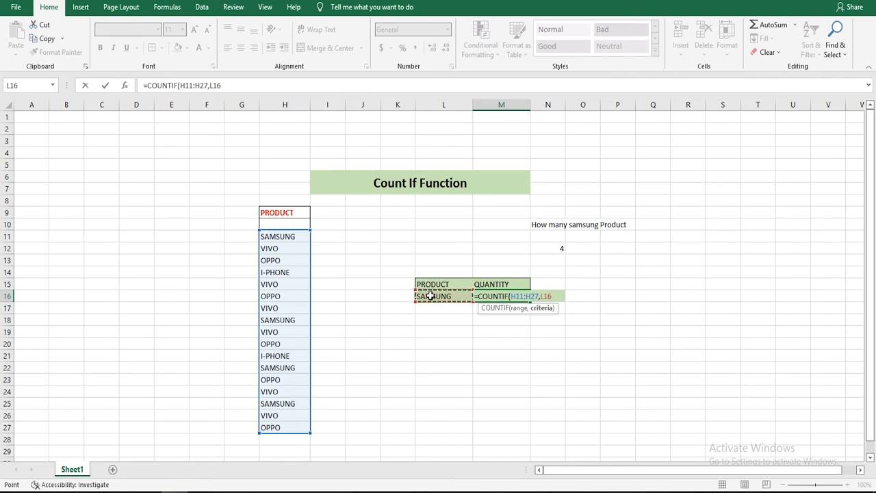
key("Return")
left_click(431, 296)
left_click(515, 286)
left_click(509, 296)
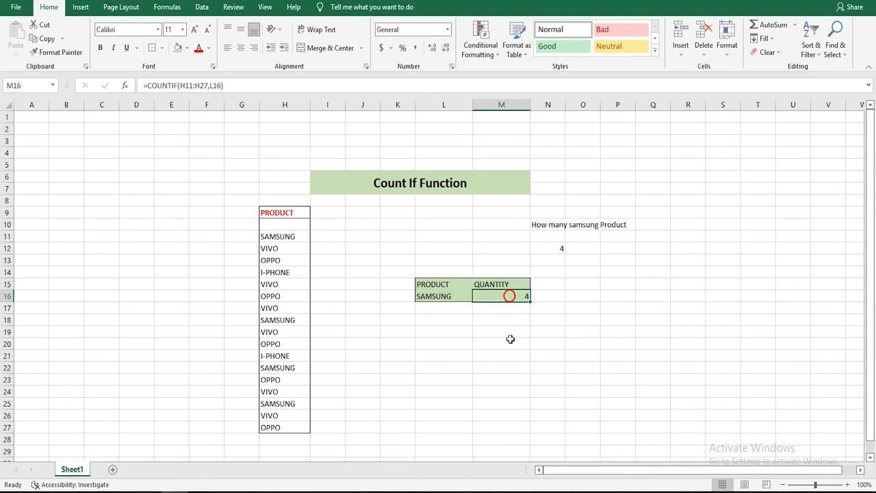
Step: Change the lookup product in L16 to VIVO to recalculate its quantity
left_click(441, 295)
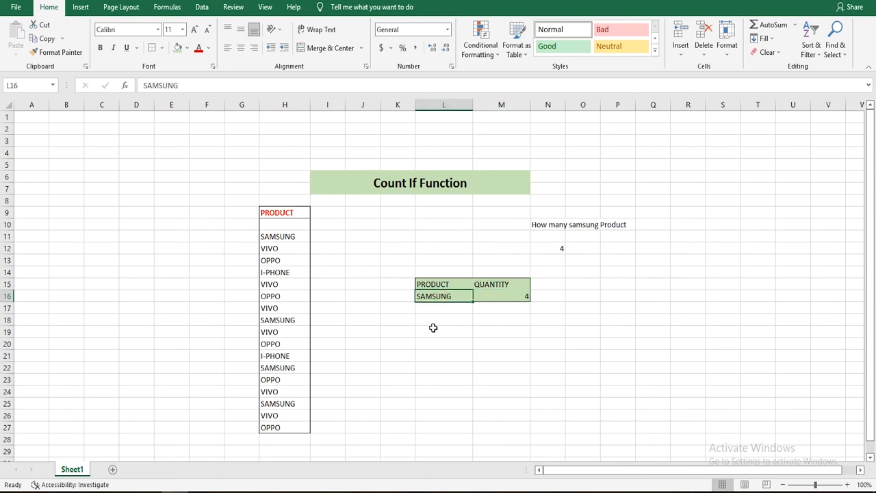
type("VIVO")
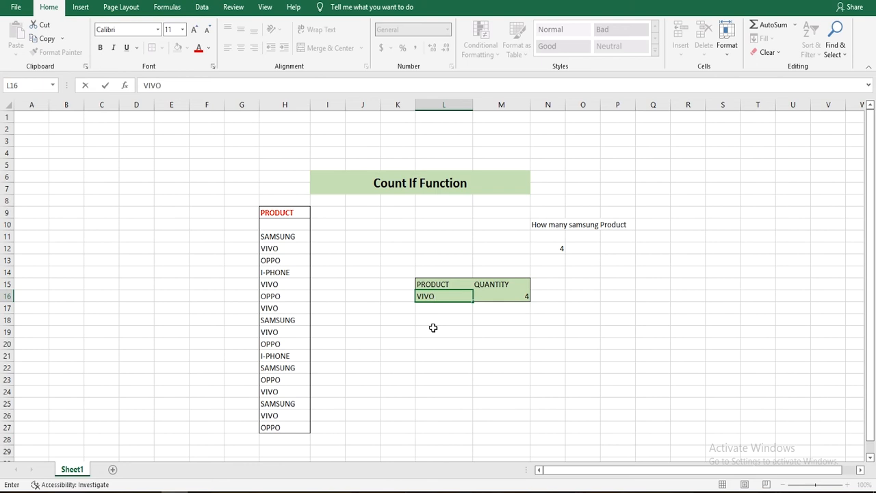
key("Return")
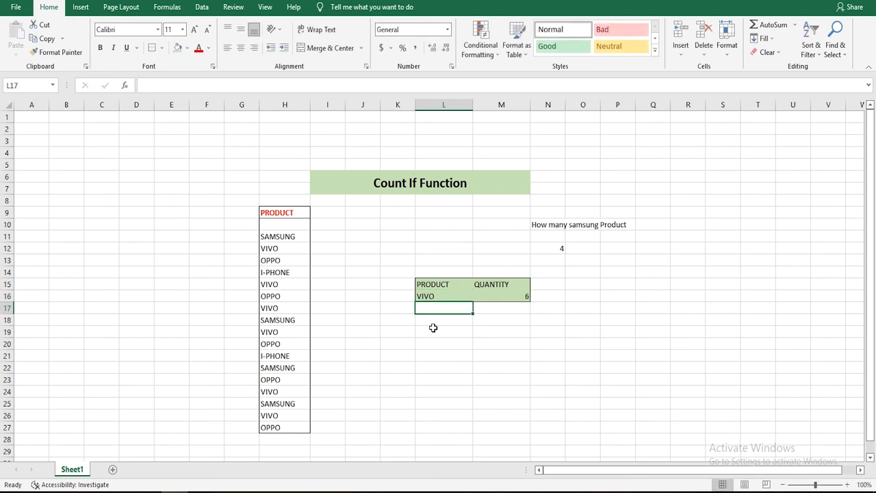
Step: Change the lookup product in L16 to I-PHONE and review the recalculated PRODUCT and QUANTITY table
left_click(431, 295)
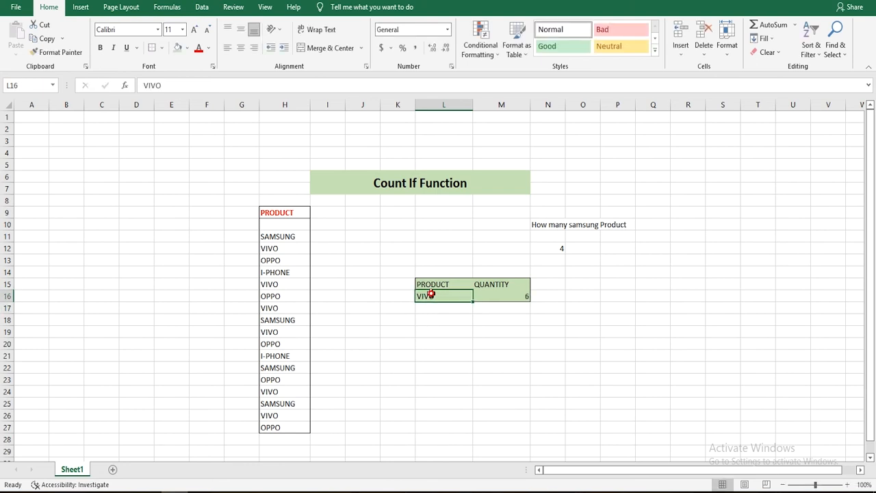
type("I-PHON")
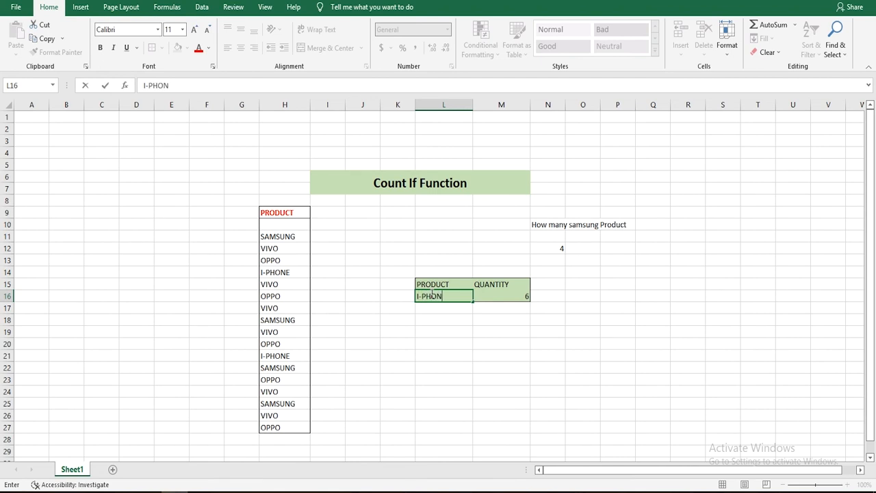
type("E")
key("Return")
left_click(446, 375)
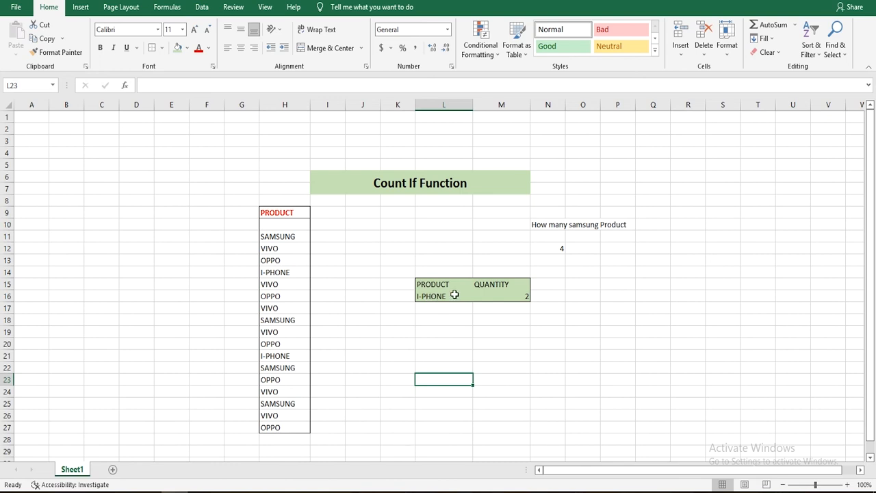
left_click_drag(418, 269, 507, 303)
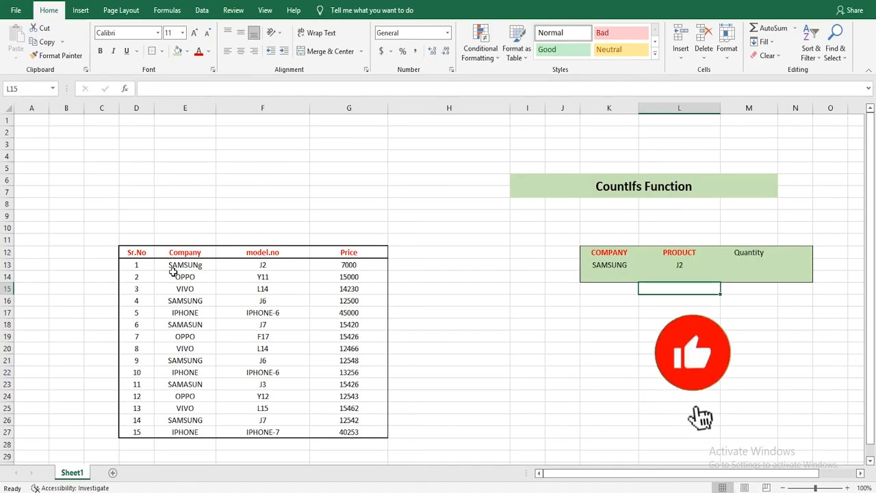
Step: Examine the Company and model.no columns of the phone table on the CountIfs Function sheet
left_click_drag(176, 252, 187, 432)
left_click(178, 255)
left_click(180, 266)
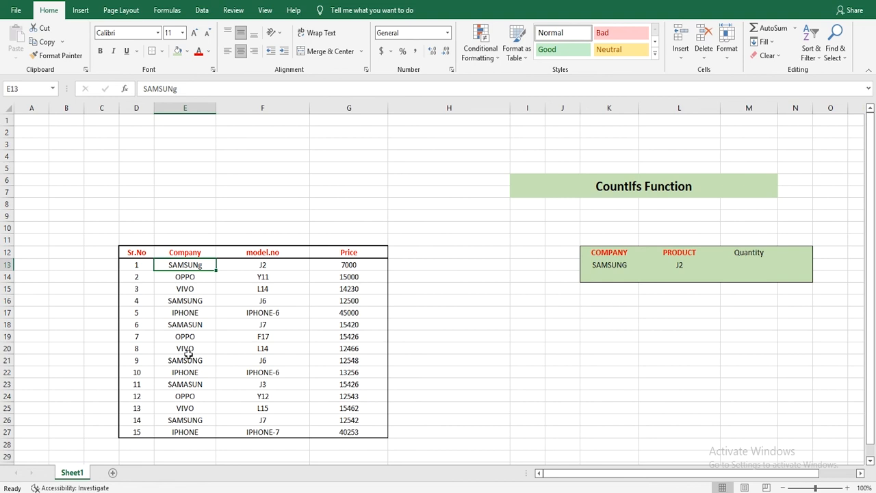
left_click(262, 266)
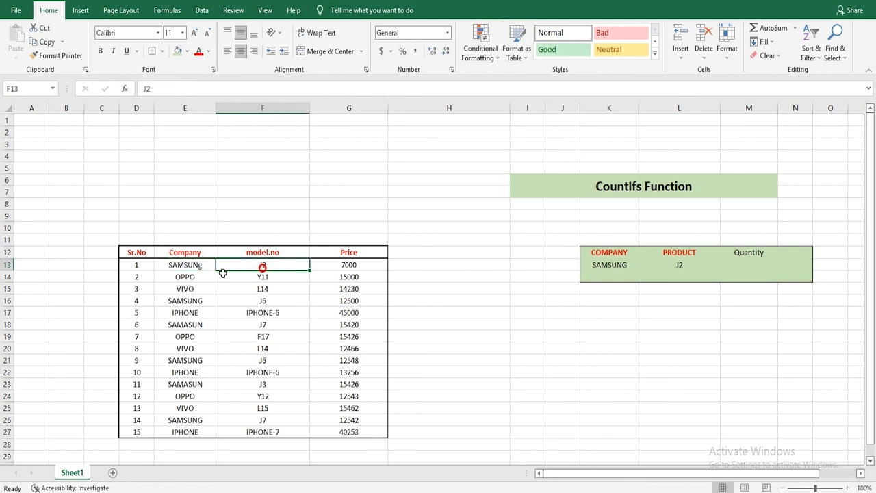
left_click(191, 268)
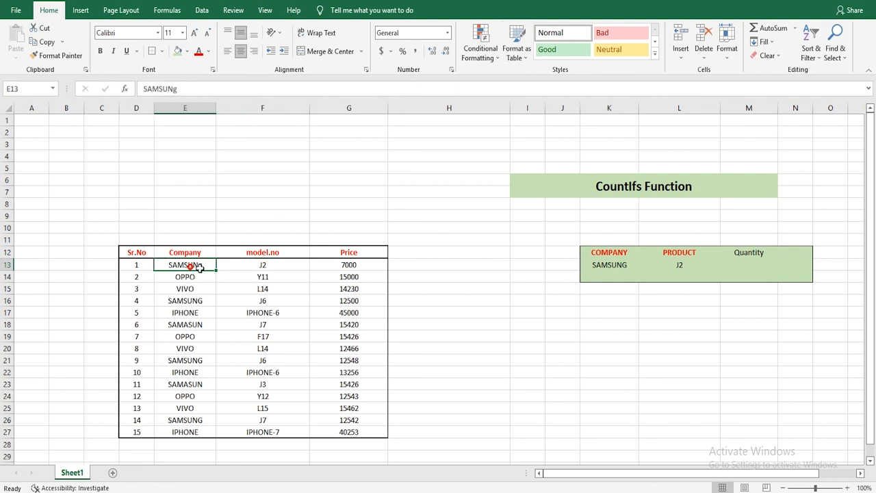
left_click(265, 267)
left_click_drag(194, 265, 189, 408)
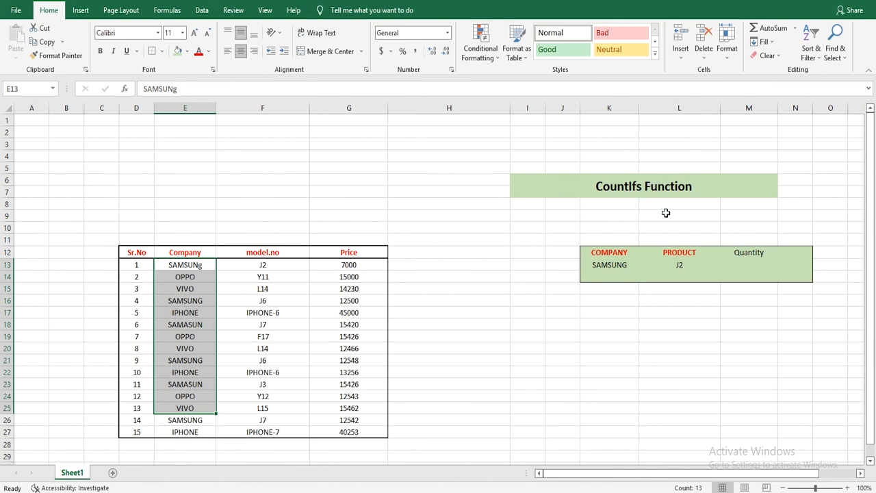
Step: Start a COUNTIFS formula in Quantity cell M13 with the Company range E13:E27 and K13 as its first criterion
left_click(755, 267)
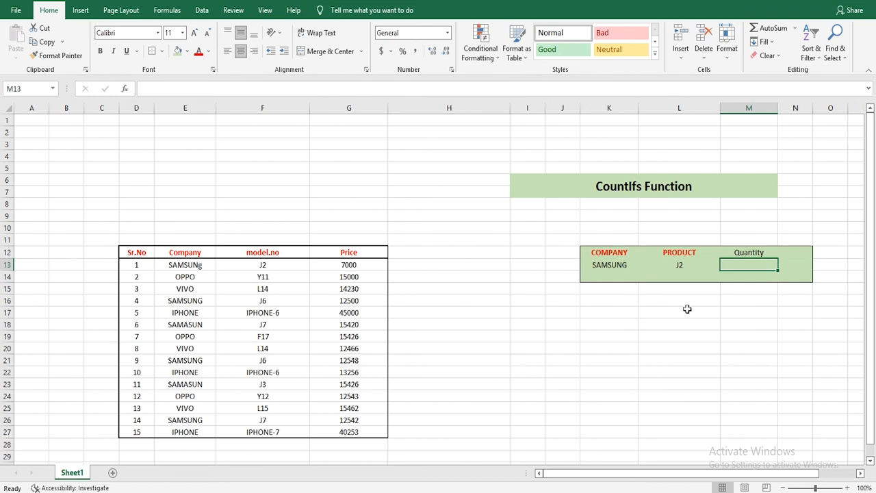
type("=")
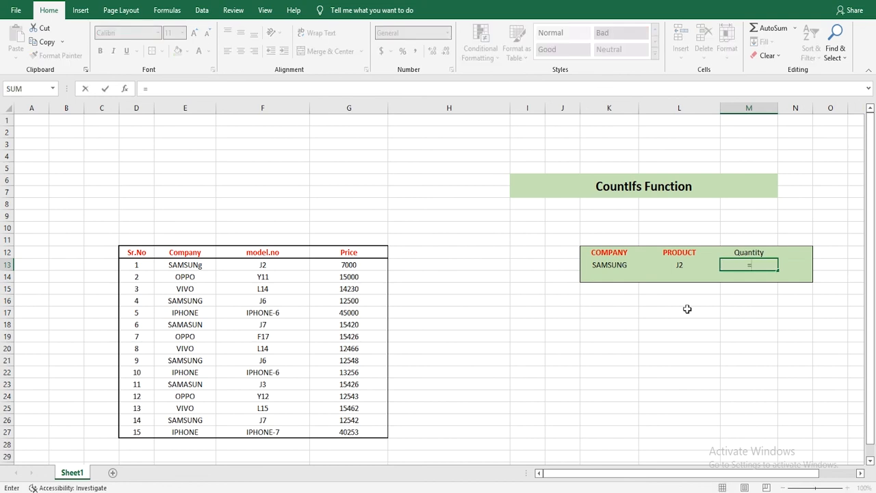
type("cou")
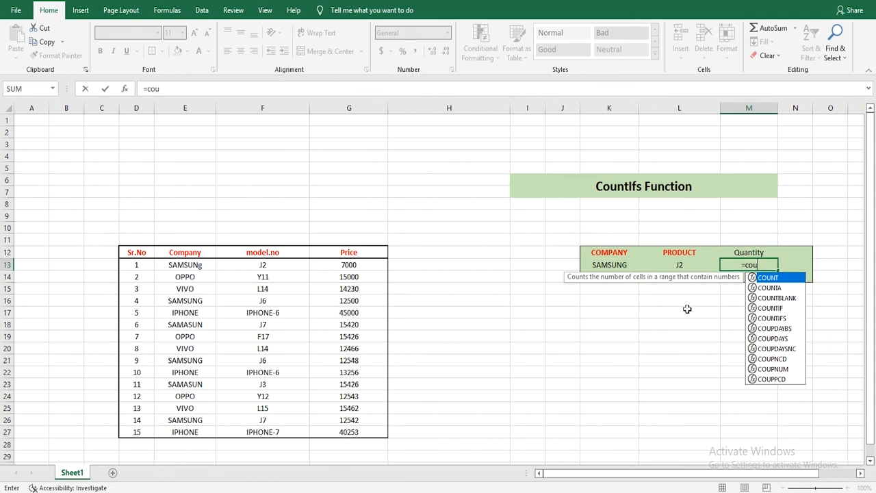
type("ntifs")
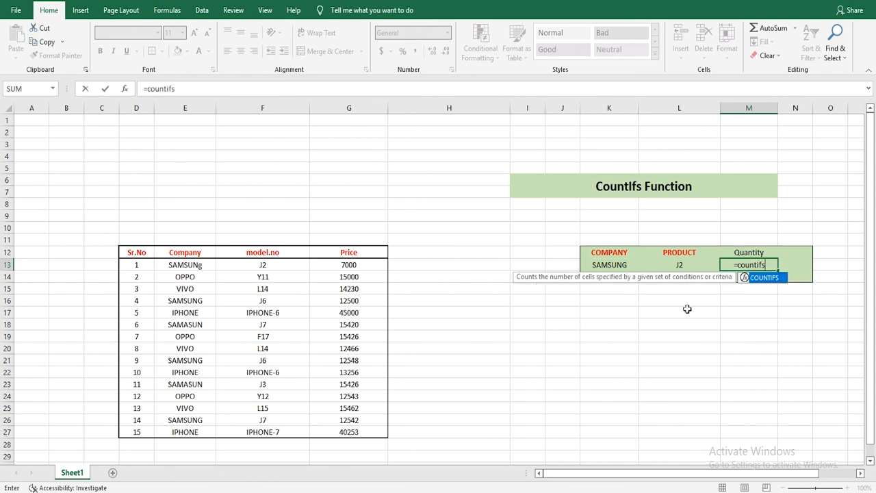
key("Tab")
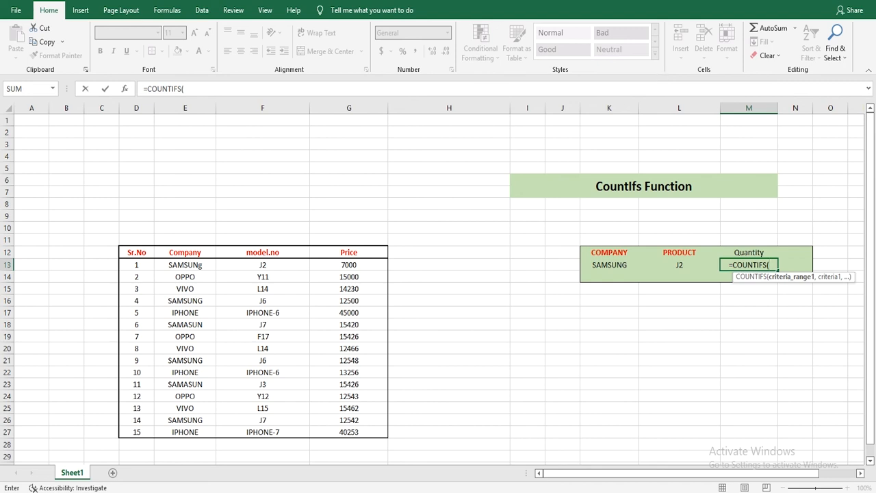
left_click_drag(174, 265, 181, 428)
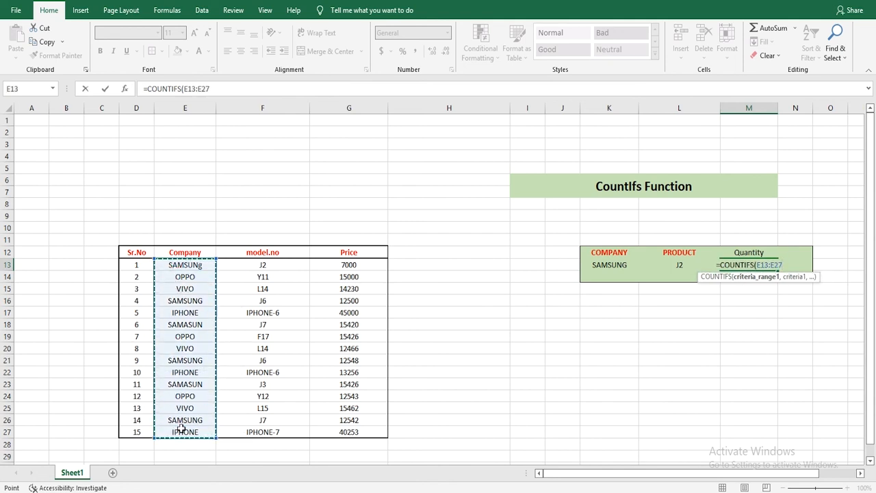
type(",")
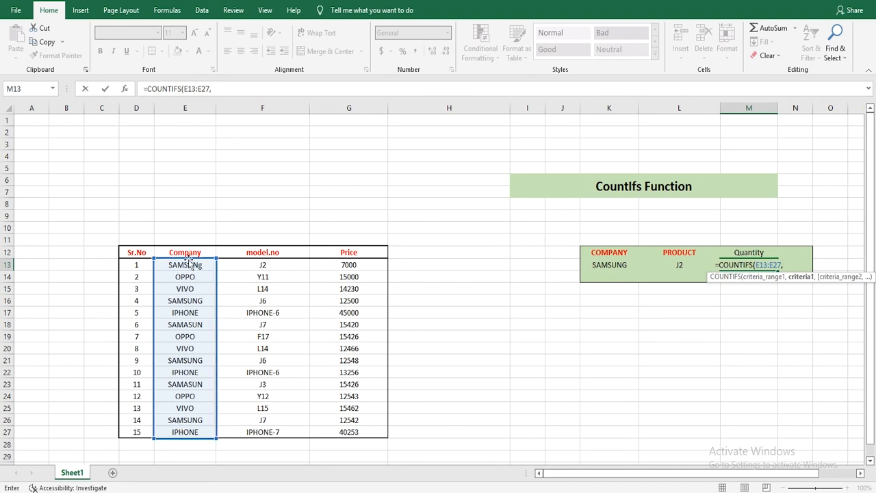
left_click(608, 265)
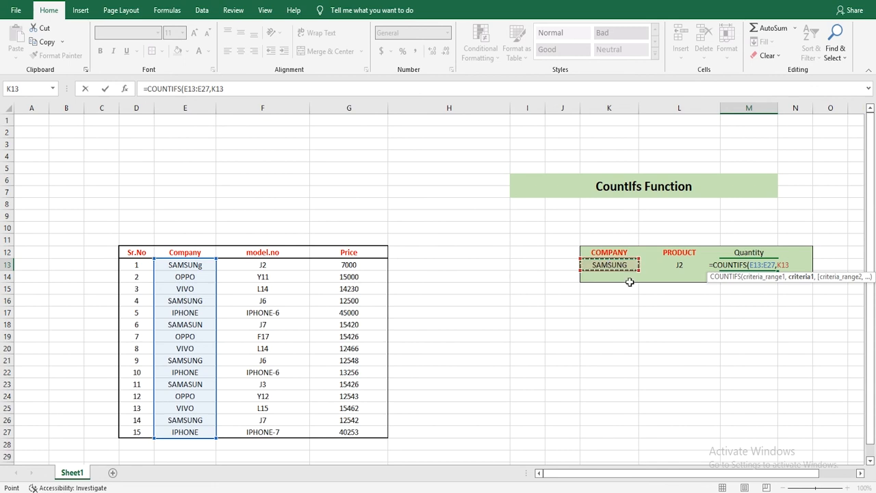
Step: Complete the M13 formula with the model.no range F13:F27 and criterion L13, and check it against the COMPANY and PRODUCT cells
type(",")
left_click_drag(288, 265, 286, 426)
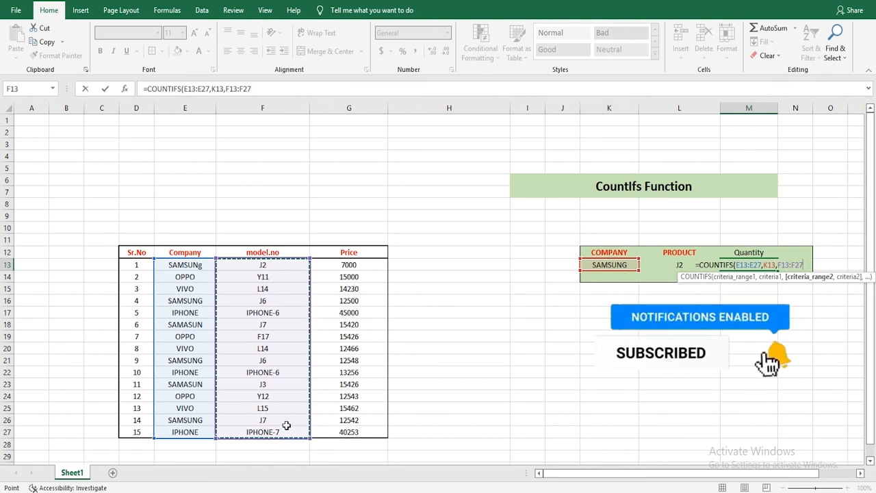
type(",")
left_click(676, 264)
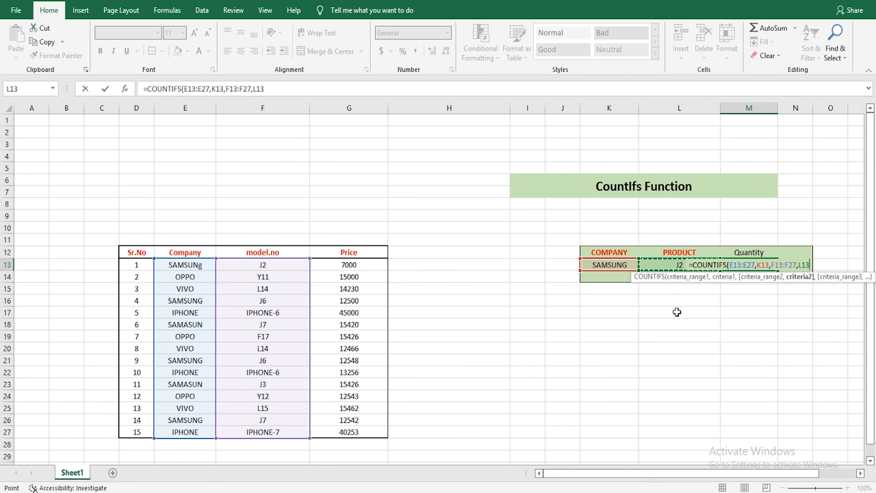
key("Return")
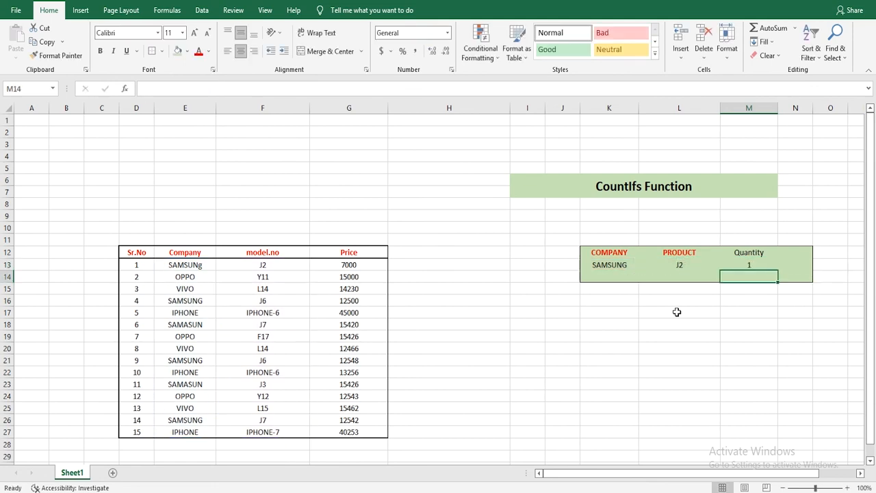
left_click(610, 266)
left_click(676, 265)
left_click(751, 265)
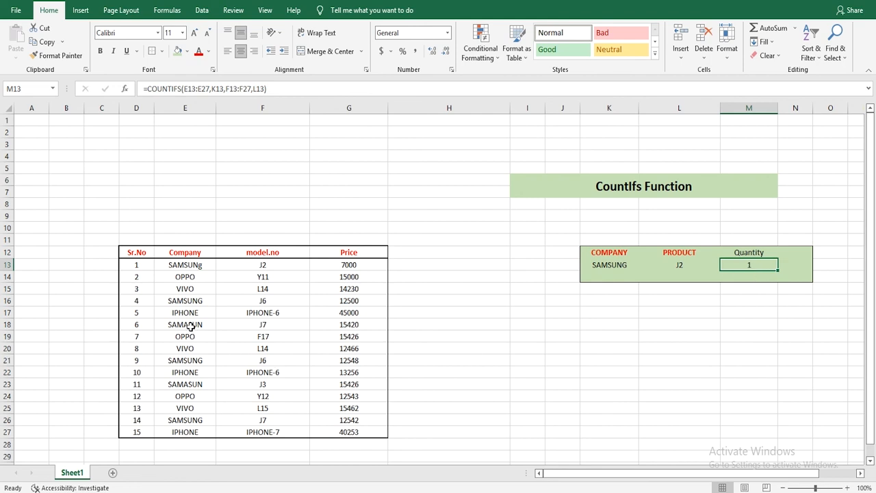
Step: Correct the misspelled company name in E18 to SAMSUNg
left_click(191, 327)
double_click(204, 325)
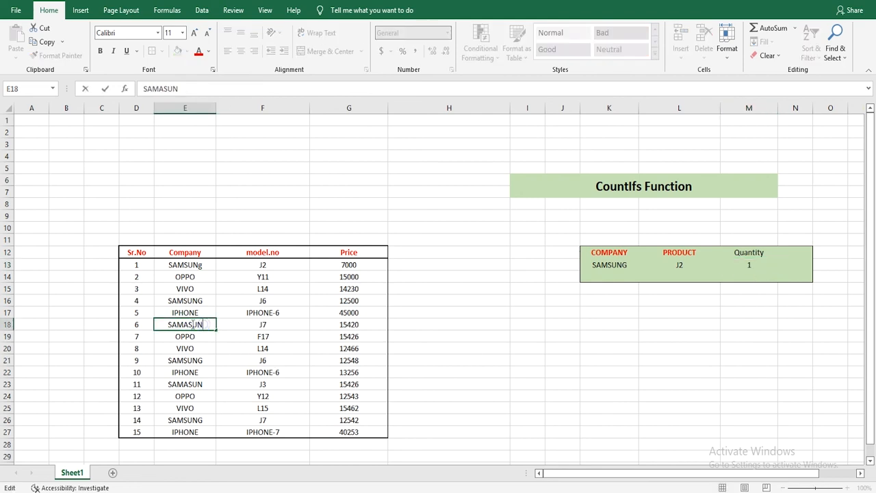
left_click(184, 324)
key("Delete")
type("g")
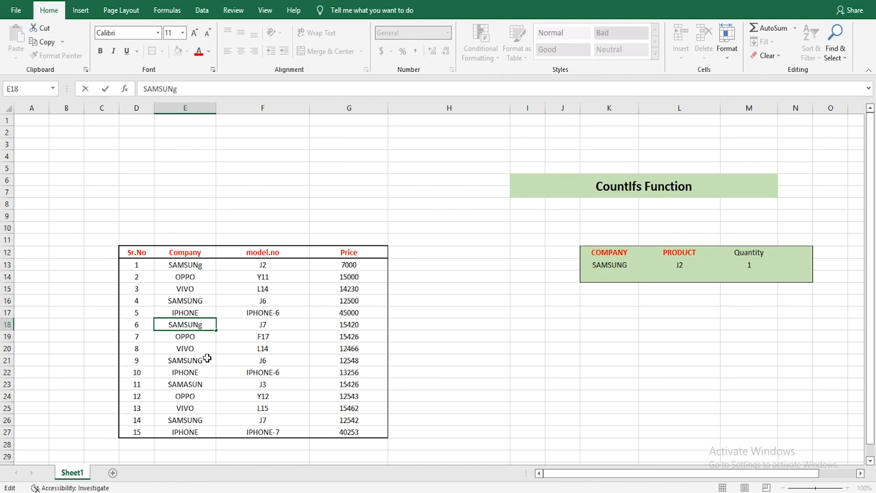
Step: Change the model number in F18 to j2 and check the COUNTIFS quantity in M13 against its lookup cells
left_click(245, 324)
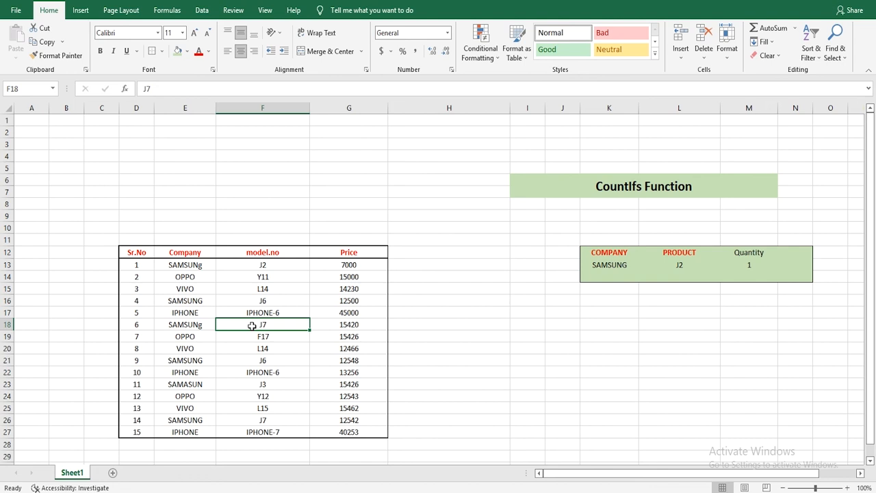
type("j2")
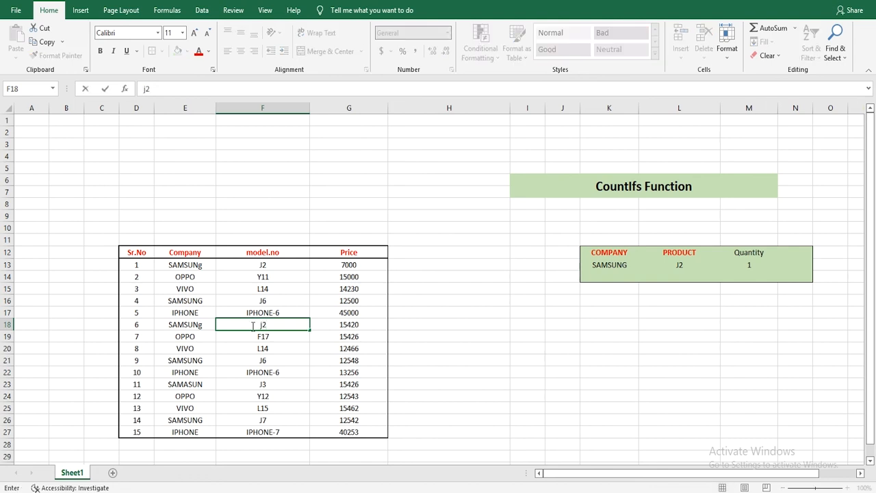
key("Return")
left_click(597, 267)
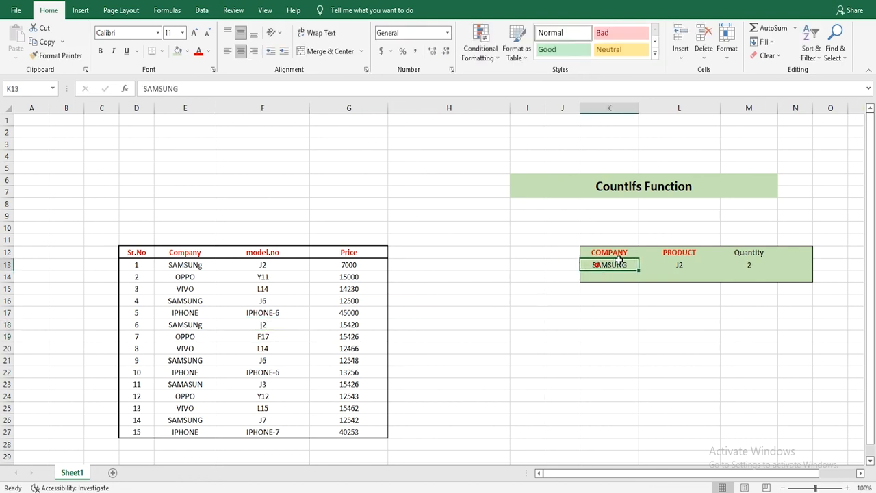
left_click(685, 263)
left_click(753, 274)
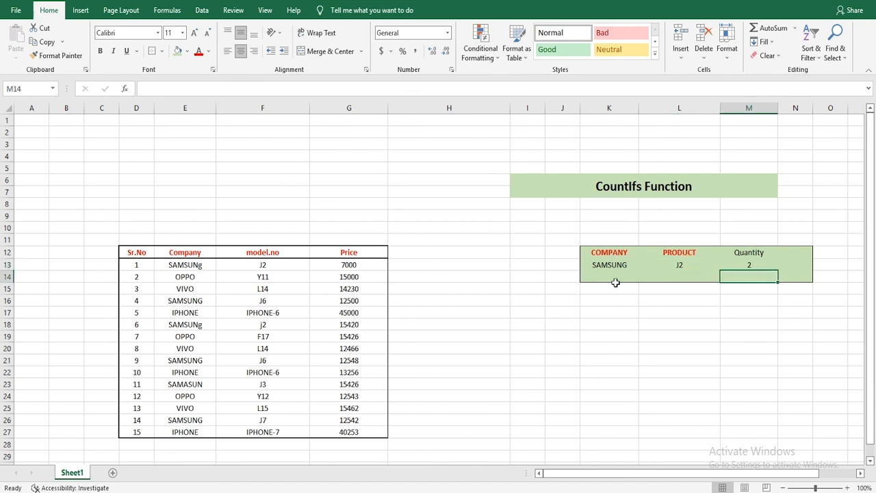
left_click(742, 265)
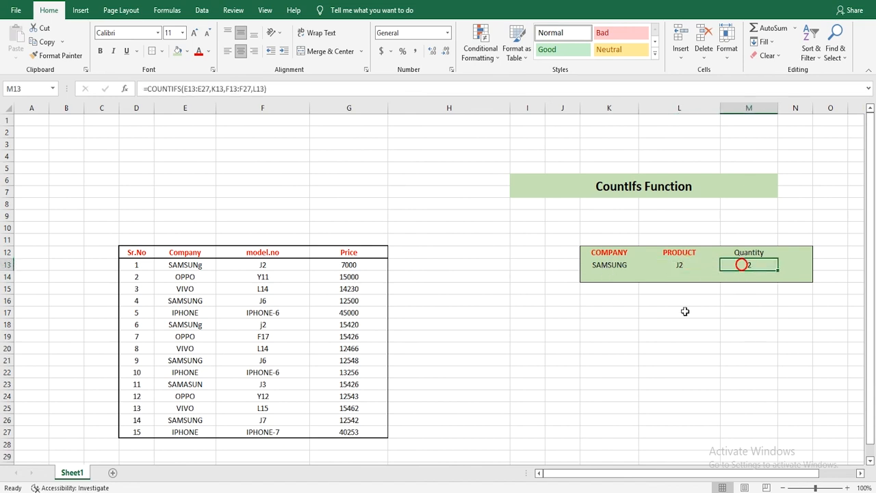